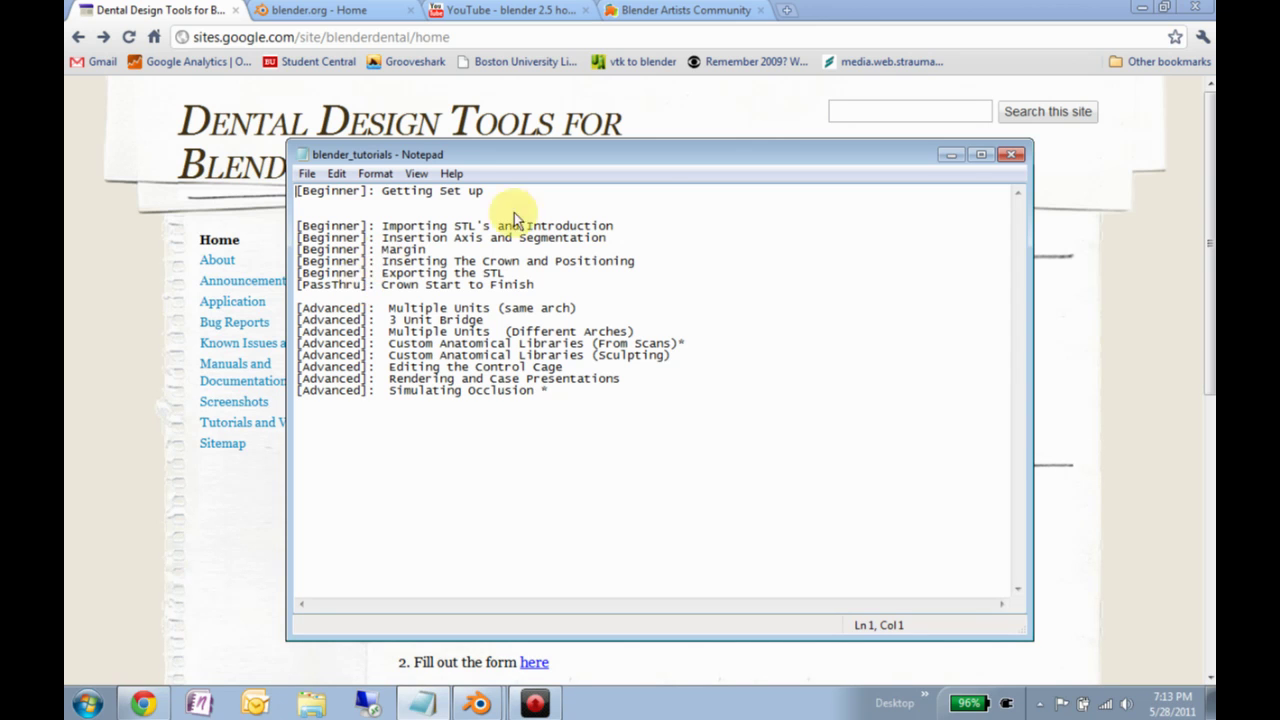
# Close the blender_tutorials Notepad window to reveal the Dental Design Tools home page
pyautogui.click(1010, 157)
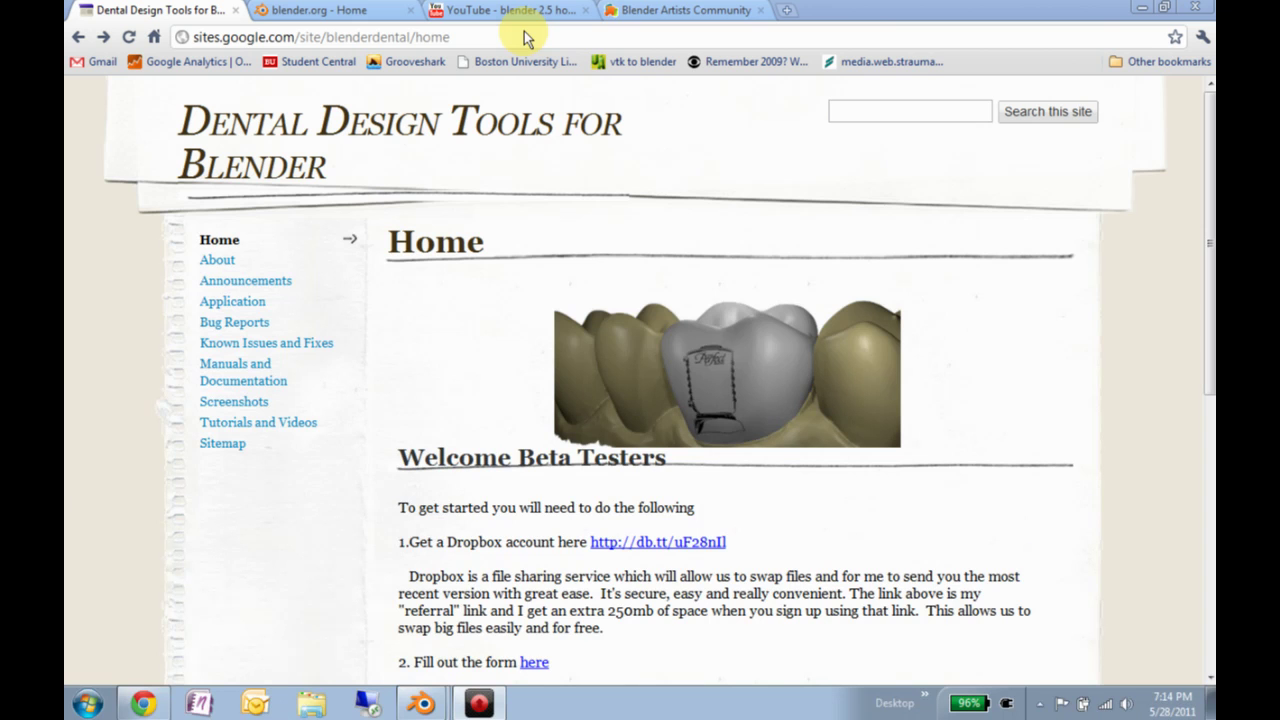
# Search YouTube for 'blender 2.5 stl' tutorials and skim the results
pyautogui.click(285, 9)
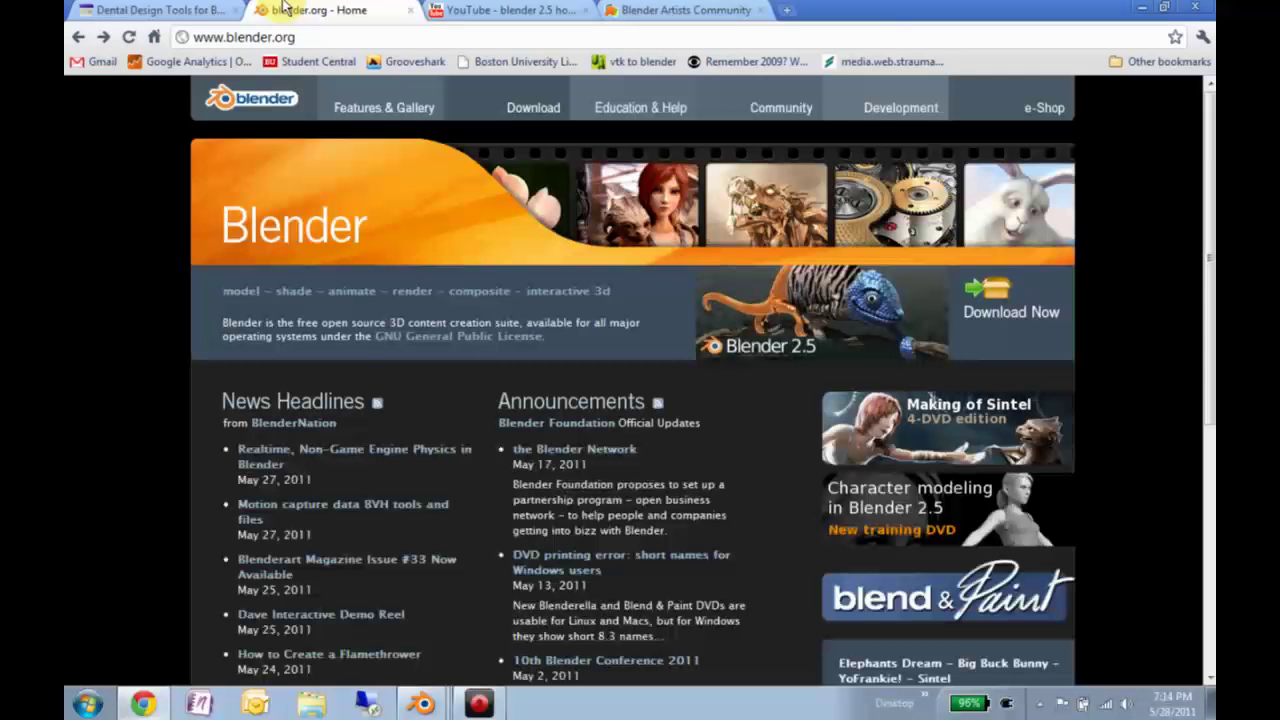
pyautogui.click(475, 10)
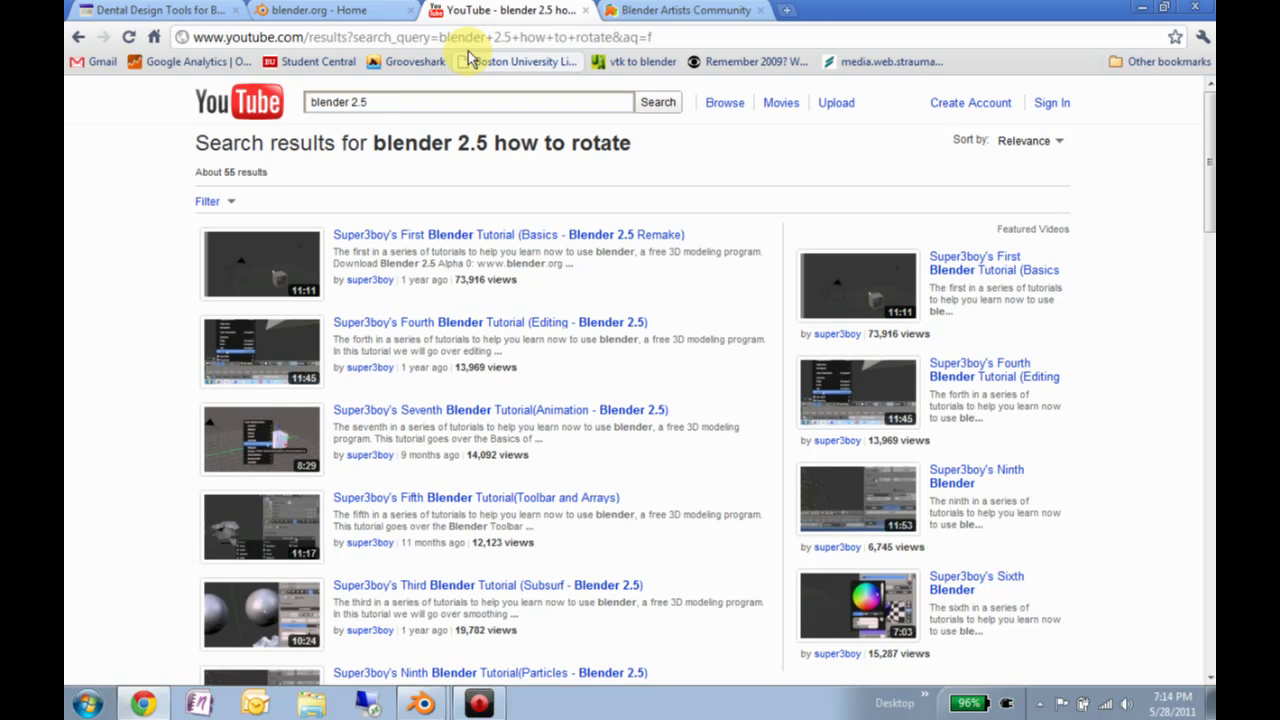
pyautogui.write('stl')
pyautogui.press('Return')
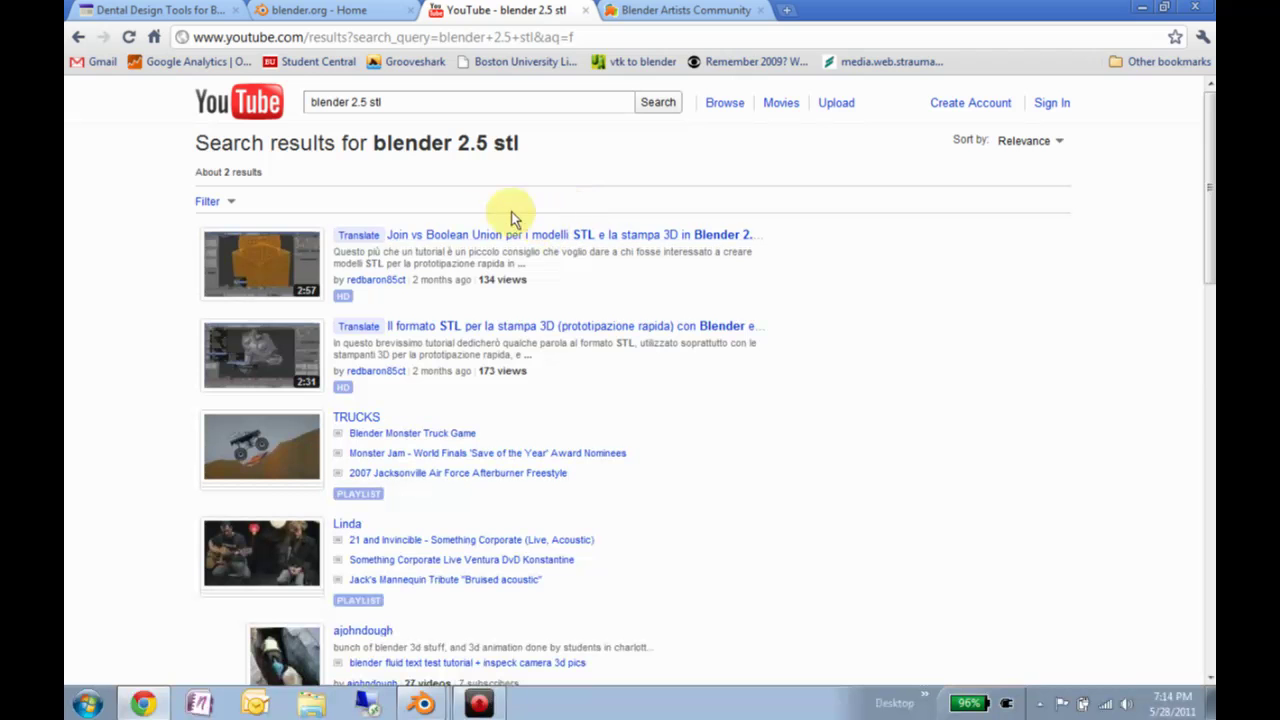
pyautogui.scroll(-1, 471, 334)
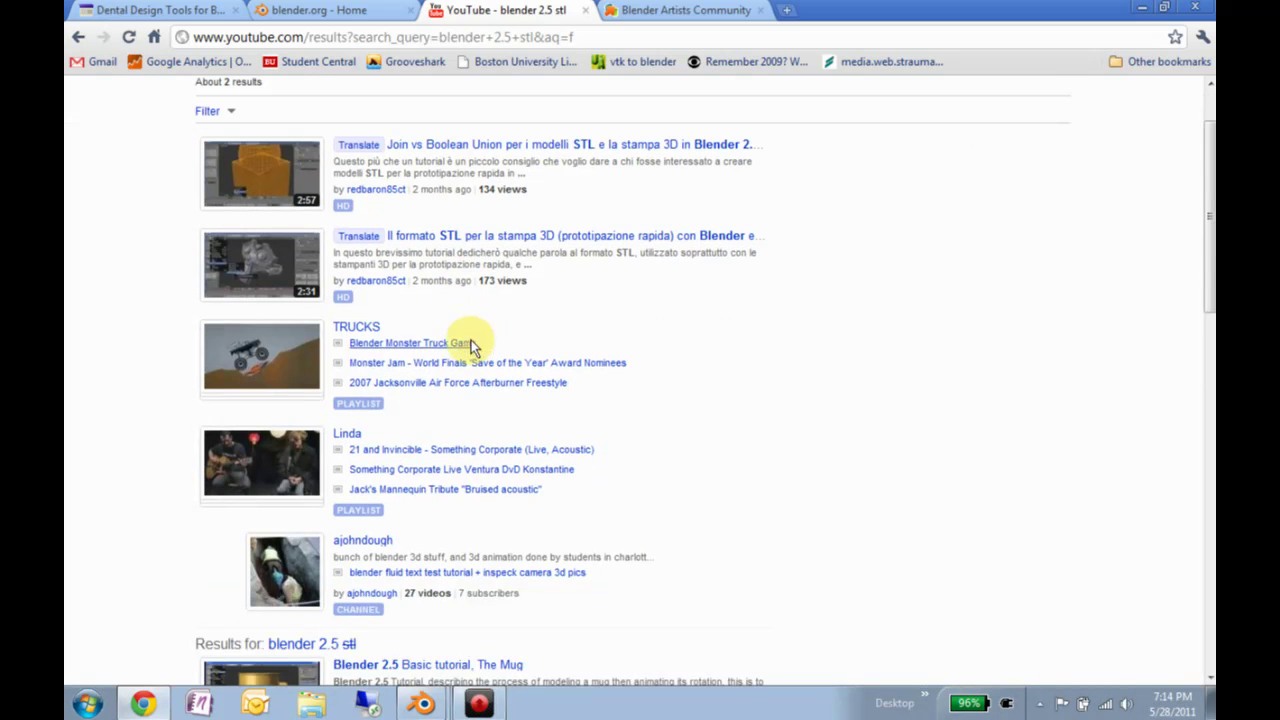
pyautogui.scroll(1, 419, 428)
# Change the YouTube search to 'blender 2.5 rotate', then move to the Blender Artists Community forum
pyautogui.click(403, 107)
pyautogui.press('BackSpace')
pyautogui.press('BackSpace')
pyautogui.write('t')
pyautogui.press('BackSpace')
pyautogui.press('BackSpace')
pyautogui.write('rotate')
pyautogui.press('Return')
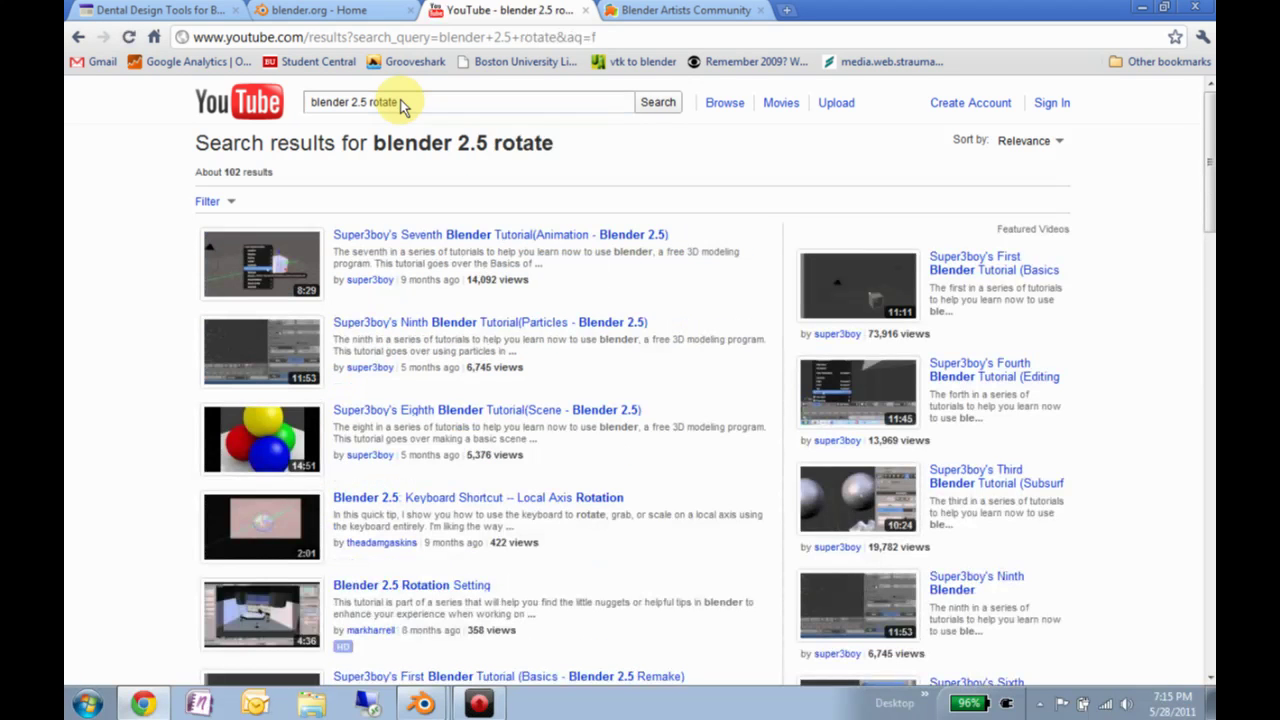
pyautogui.click(688, 10)
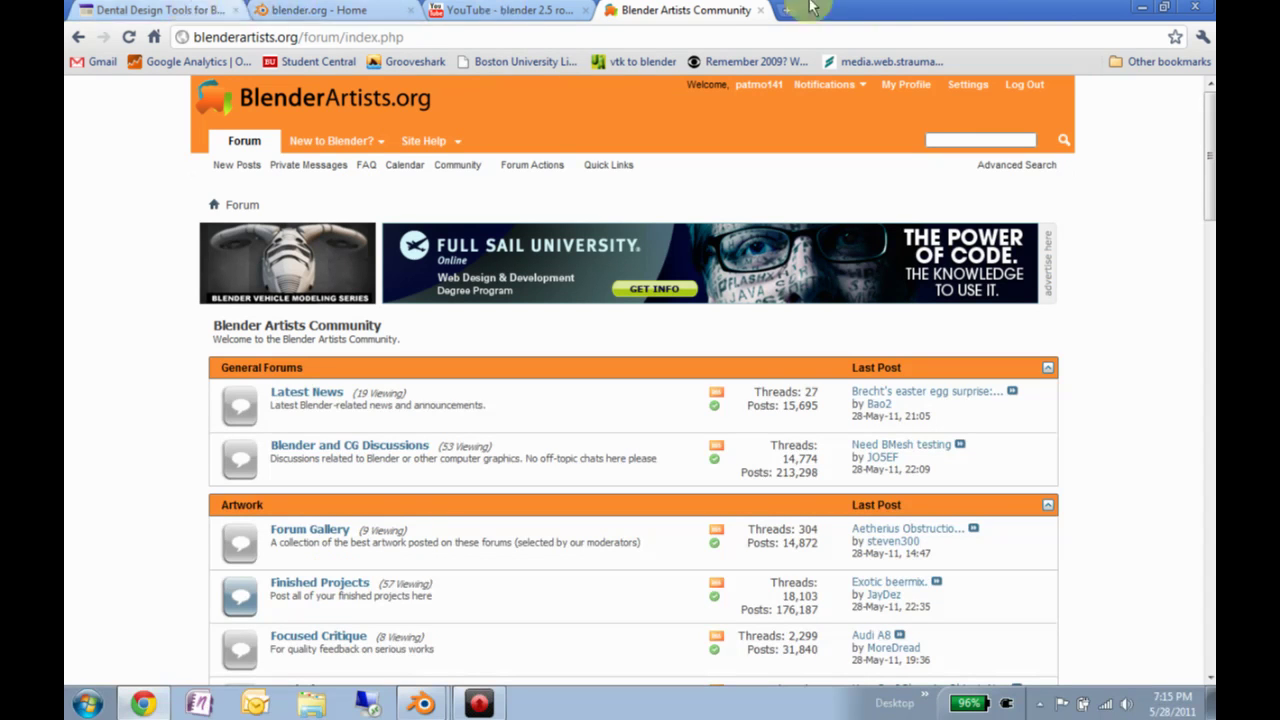
# Return from the BlenderArtists.org forum to the Dental Design Tools home page
pyautogui.click(170, 11)
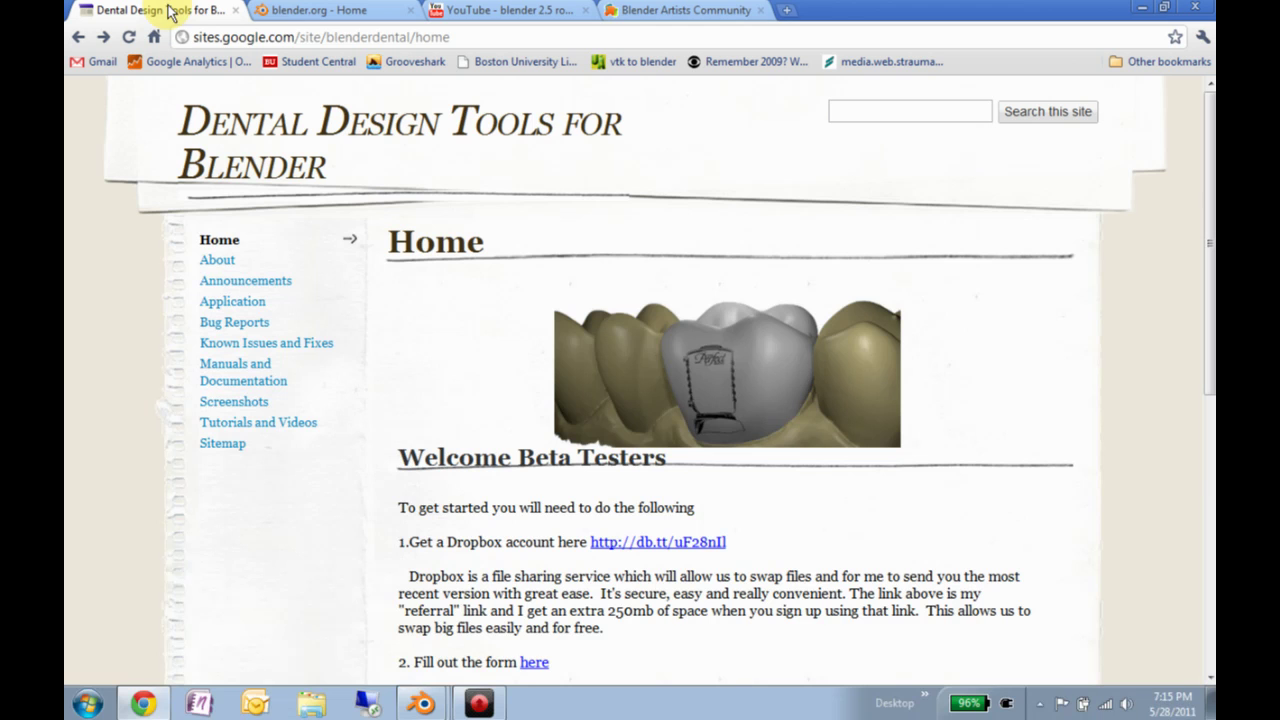
pyautogui.click(641, 543)
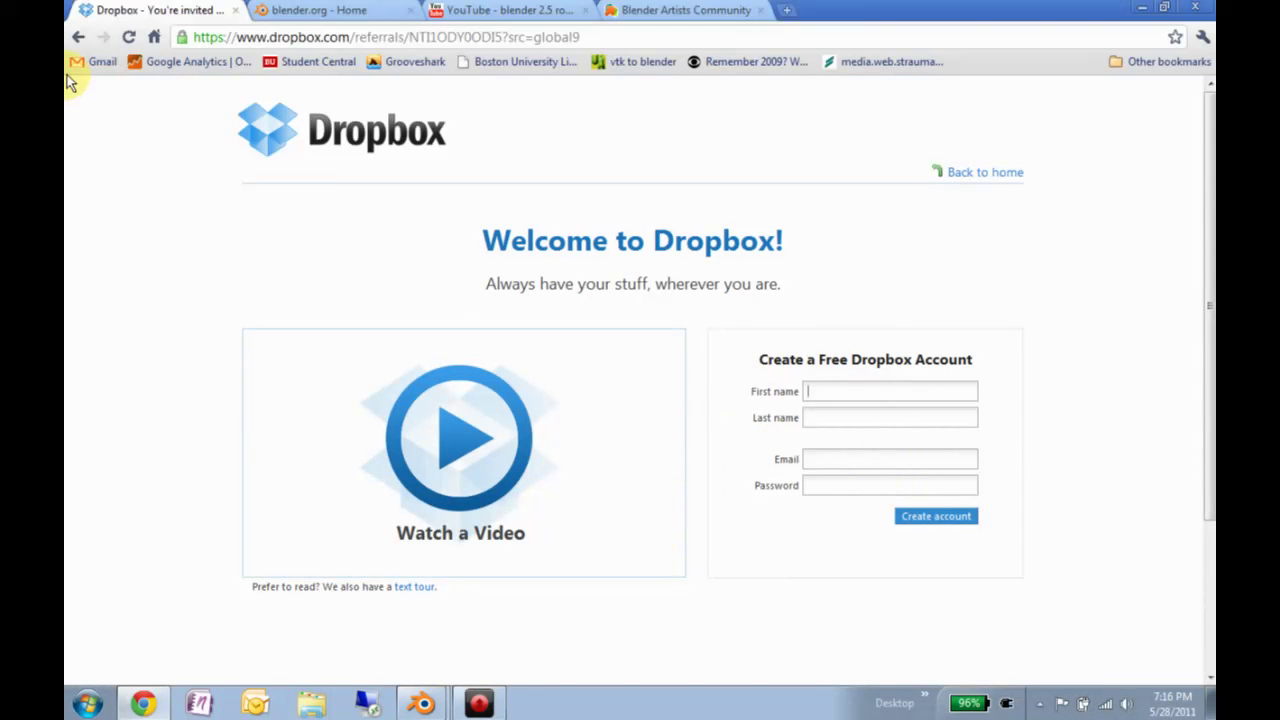
pyautogui.click(76, 40)
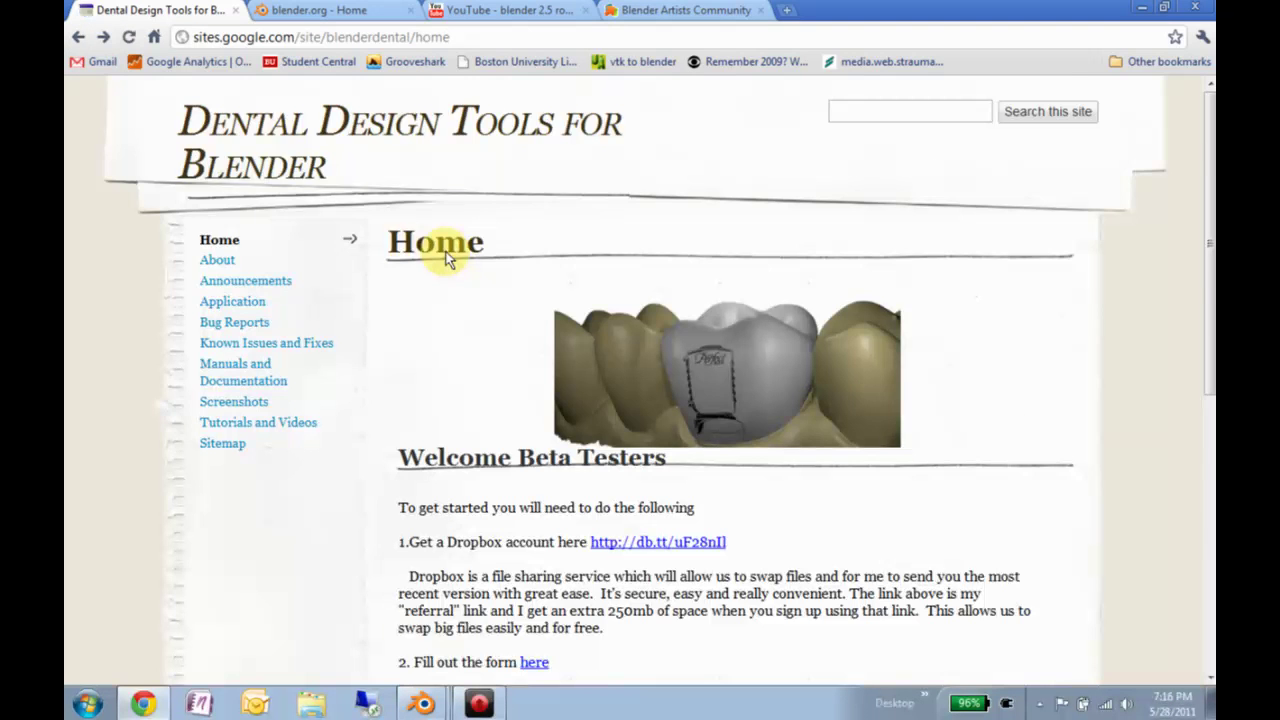
pyautogui.scroll(-3, 455, 262)
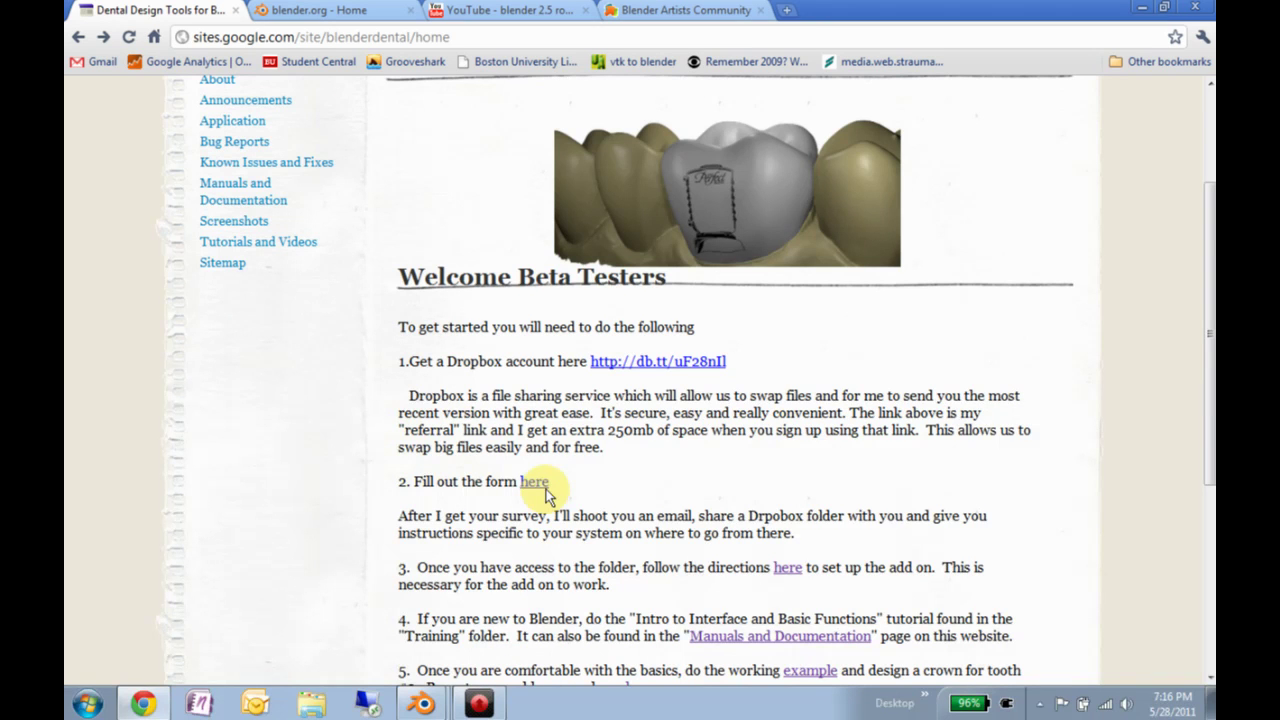
# Browse to the tester's folder under Dropbox > Blender Dental Add On in Explorer
pyautogui.click(312, 705)
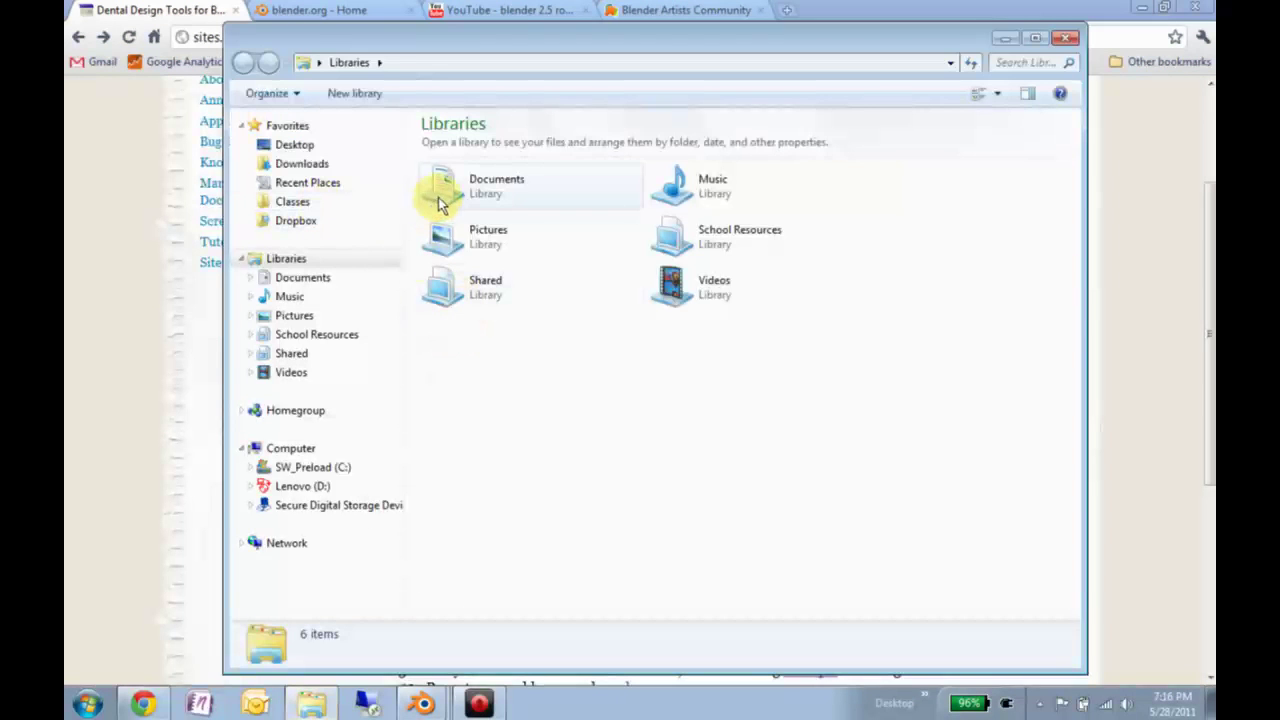
pyautogui.doubleClick(437, 200)
pyautogui.doubleClick(445, 212)
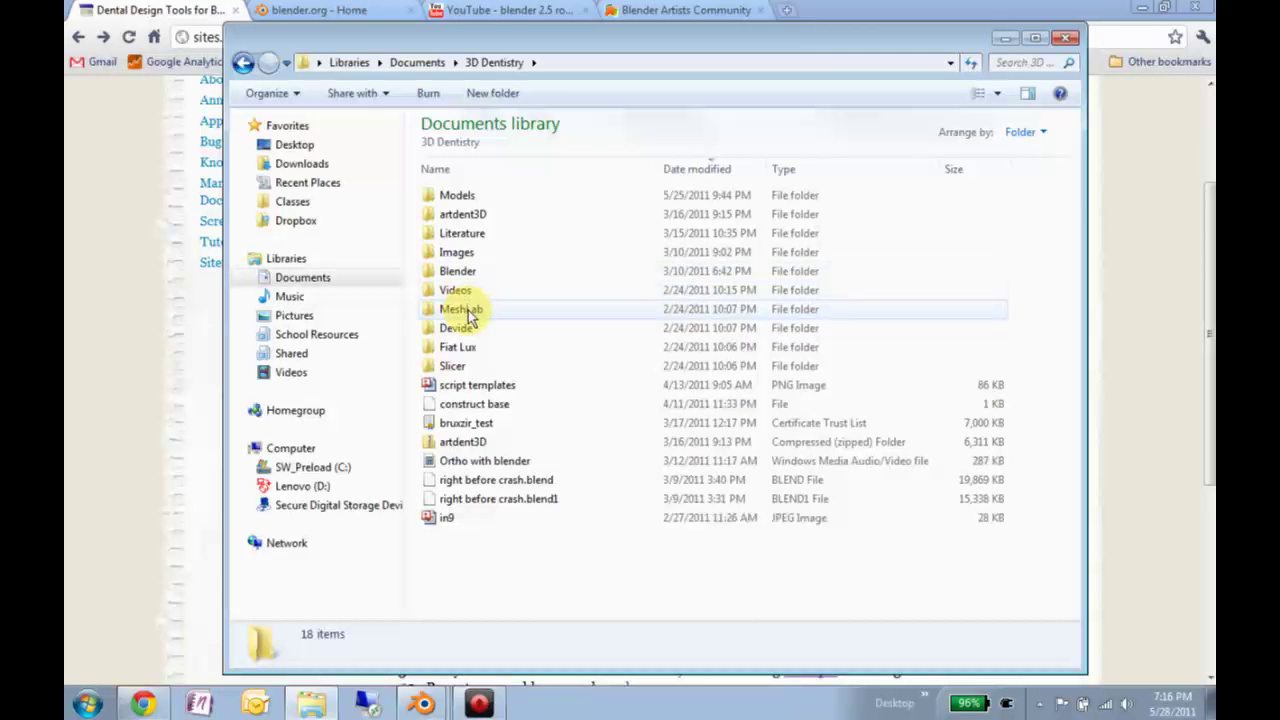
pyautogui.click(417, 63)
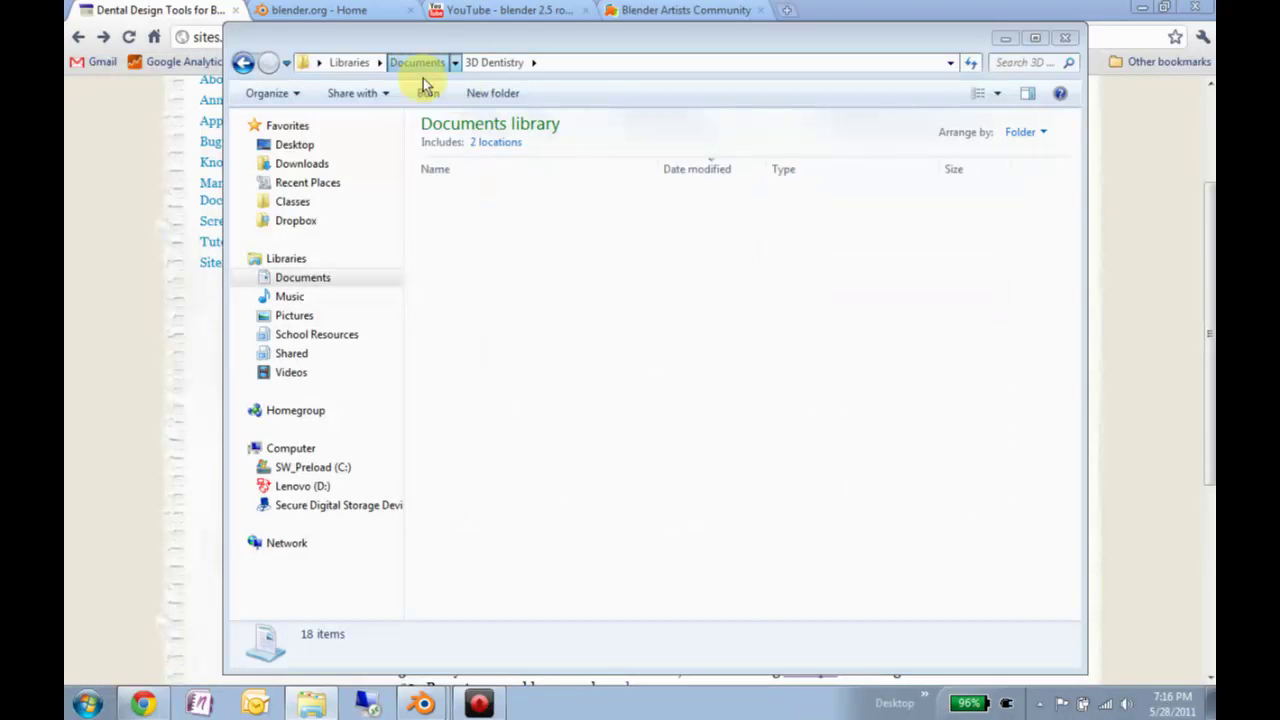
pyautogui.click(298, 221)
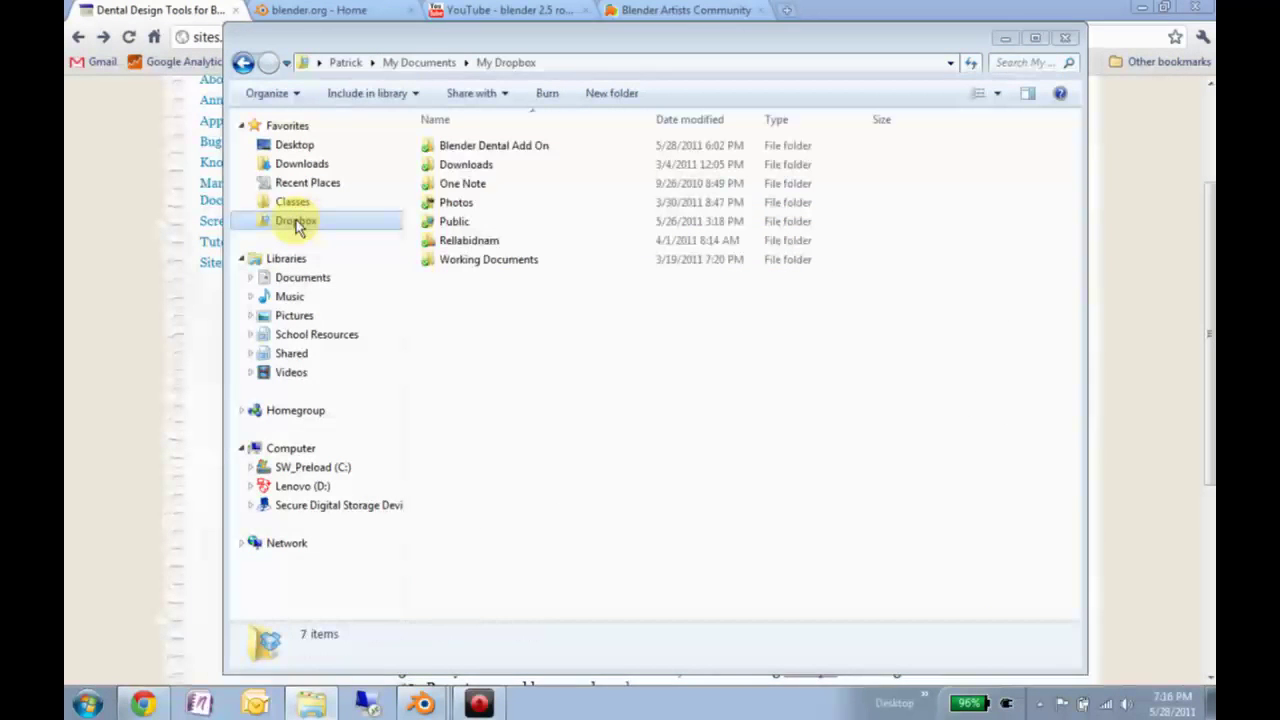
pyautogui.doubleClick(486, 147)
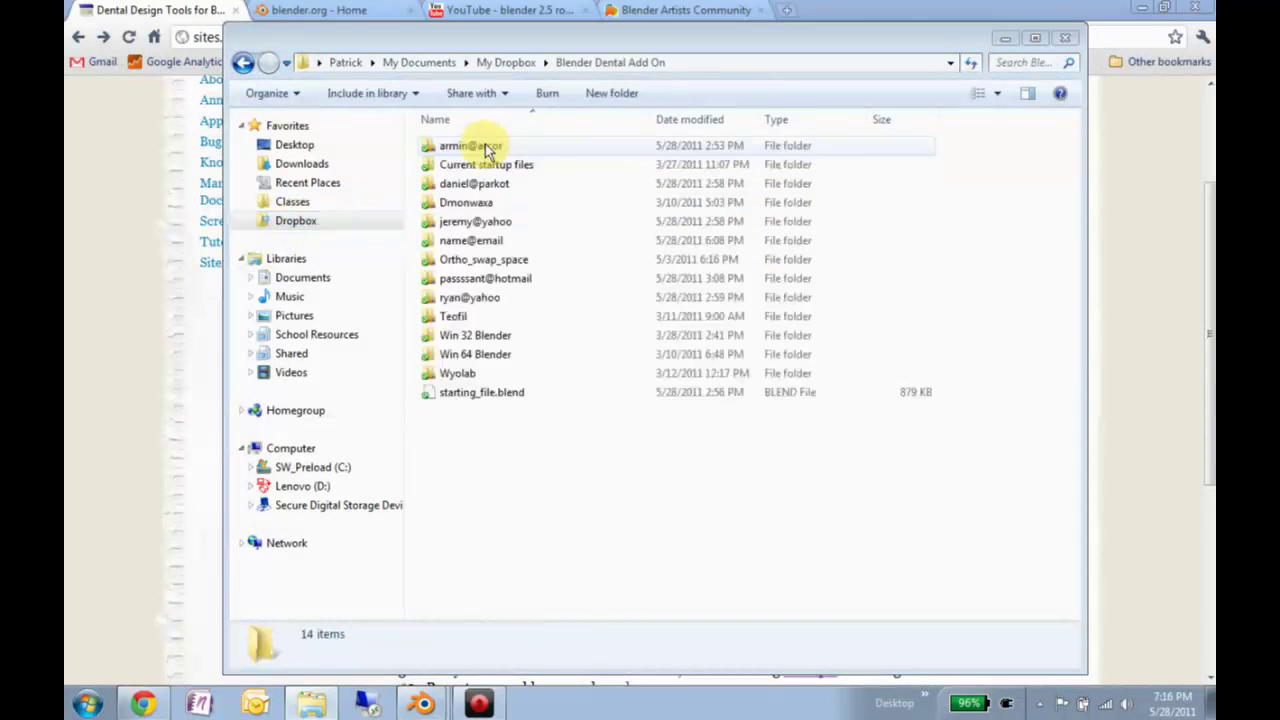
pyautogui.doubleClick(462, 241)
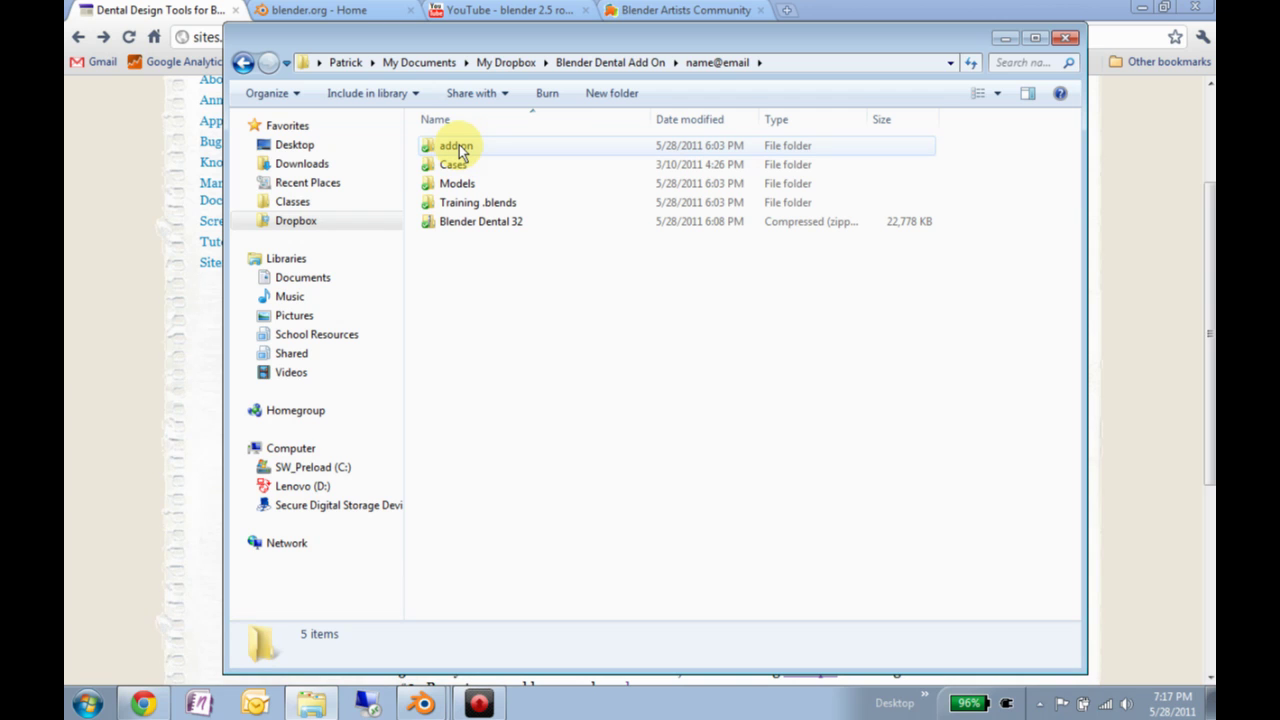
# Open the Release folder inside the Blender Dental 32 archive
pyautogui.doubleClick(445, 224)
pyautogui.doubleClick(451, 145)
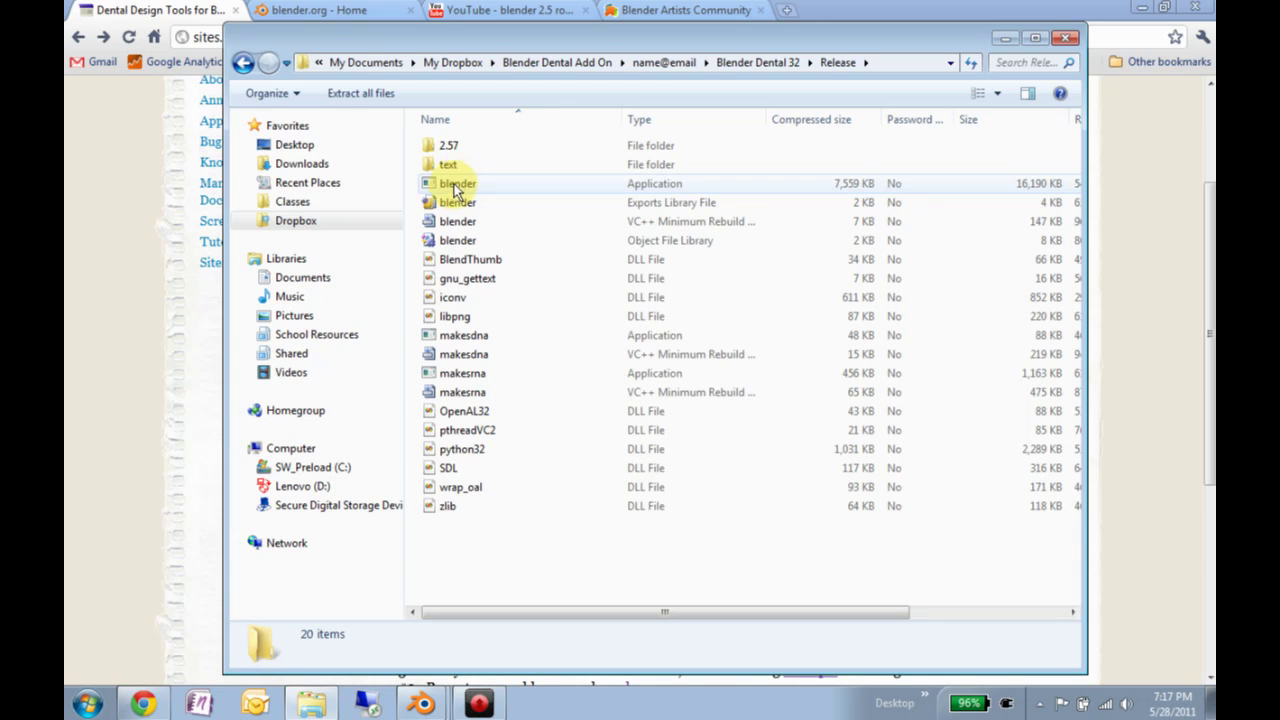
pyautogui.click(369, 16)
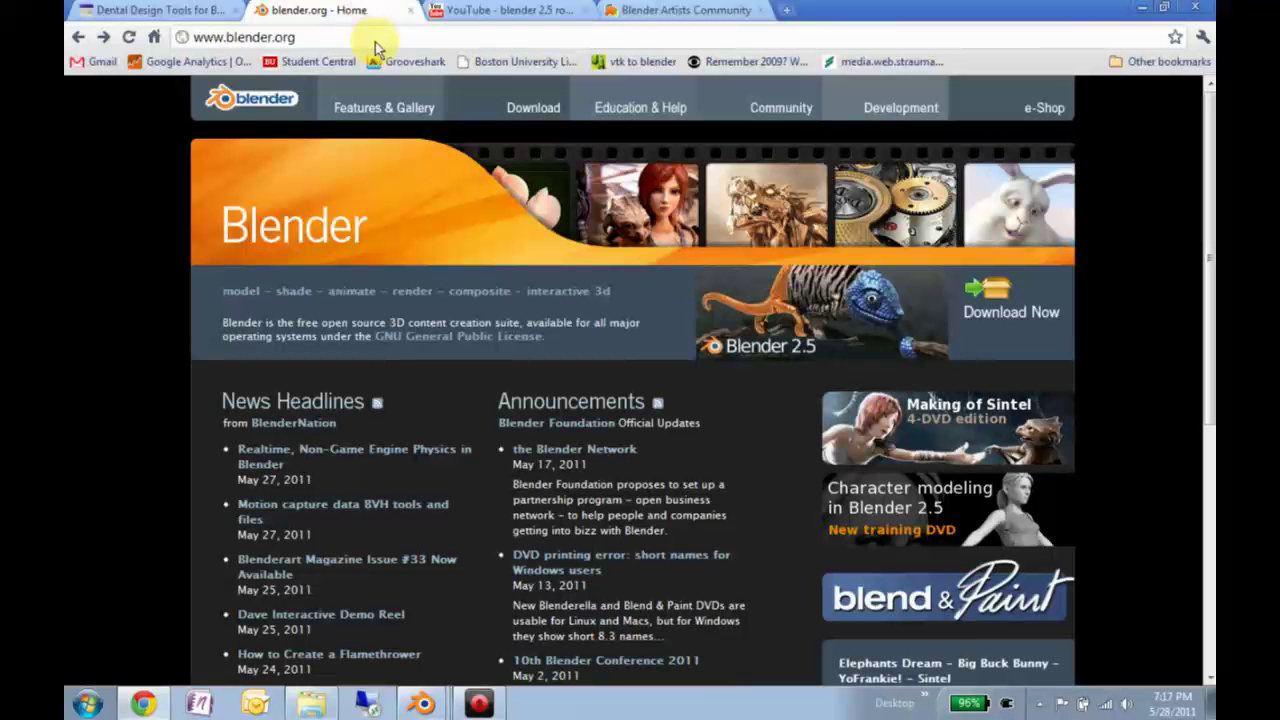
# View the Blender 2.57b Windows 32/64 bit download listings on blender.org
pyautogui.click(984, 292)
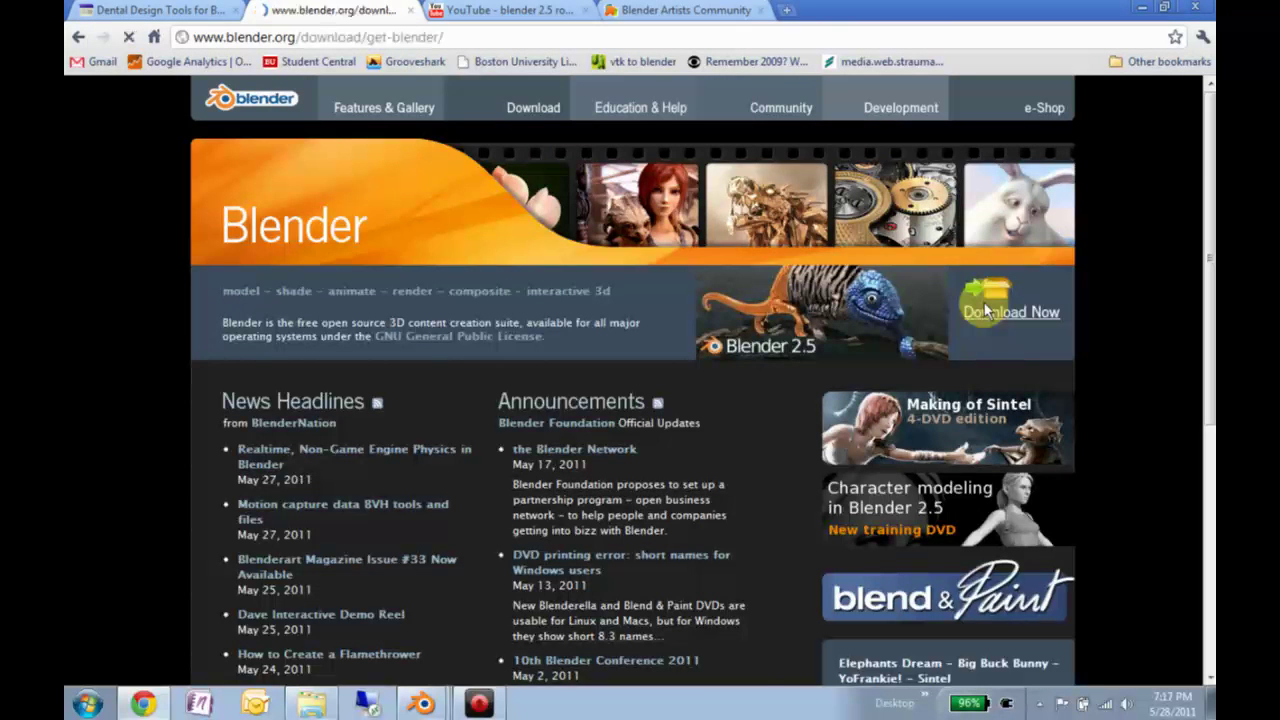
pyautogui.scroll(-4, 576, 567)
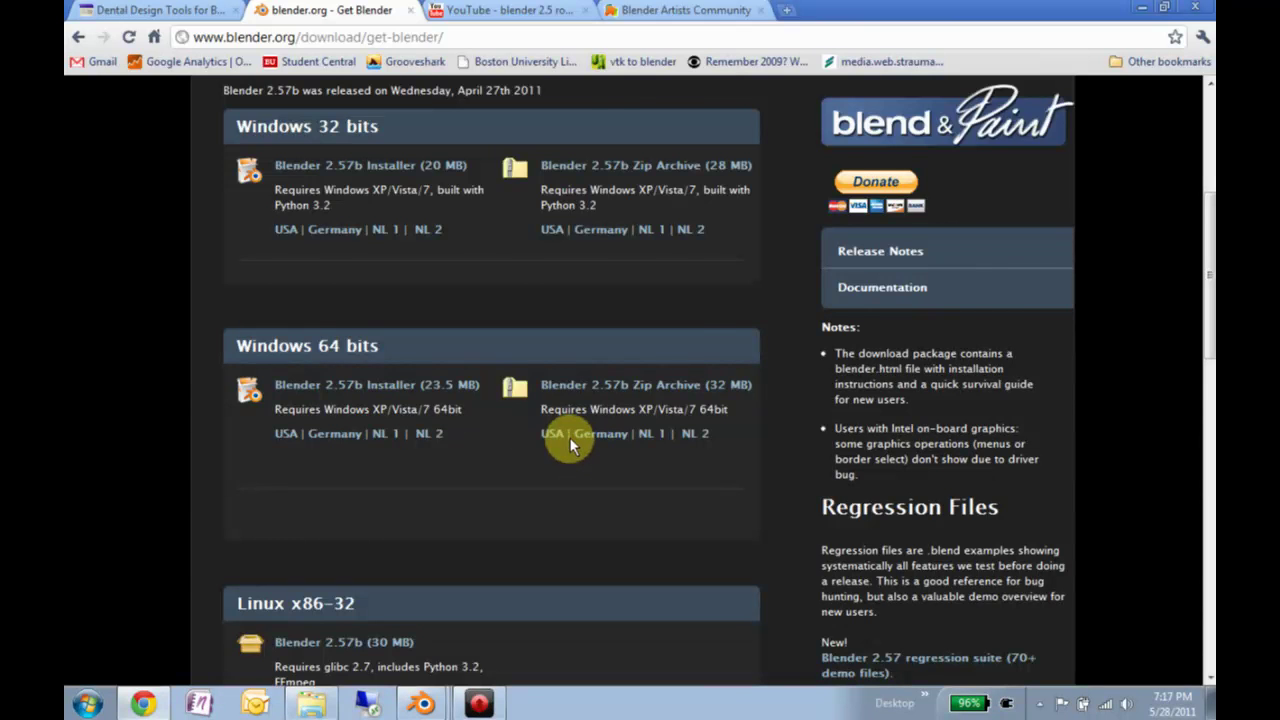
pyautogui.scroll(1, 571, 445)
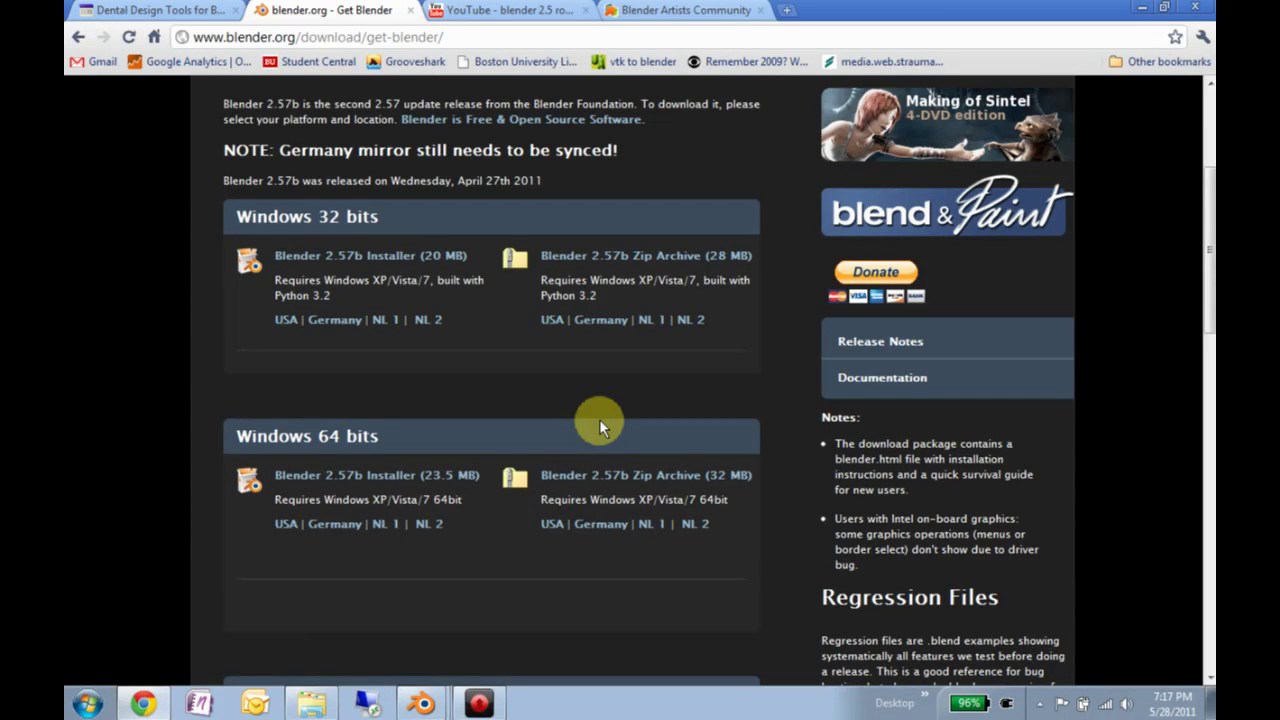
pyautogui.click(1141, 9)
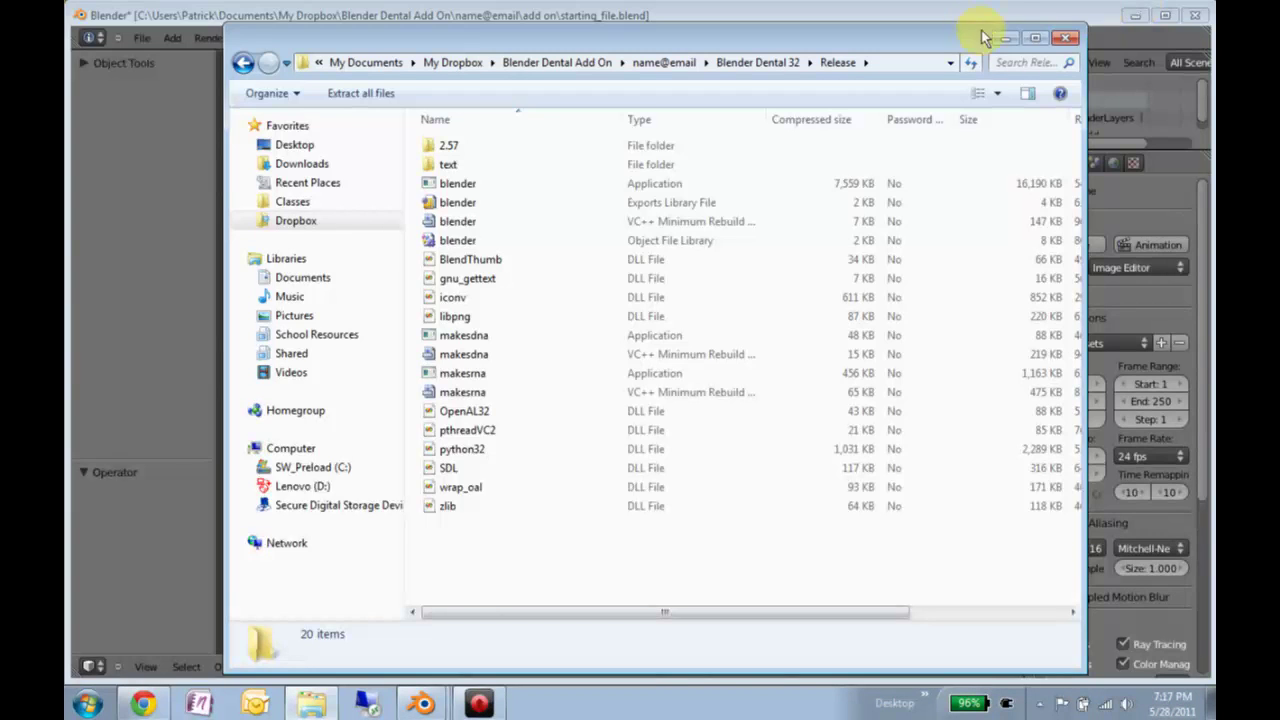
# Minimize the Explorer window and bring up Blender's File menu for User Preferences
pyautogui.click(1001, 40)
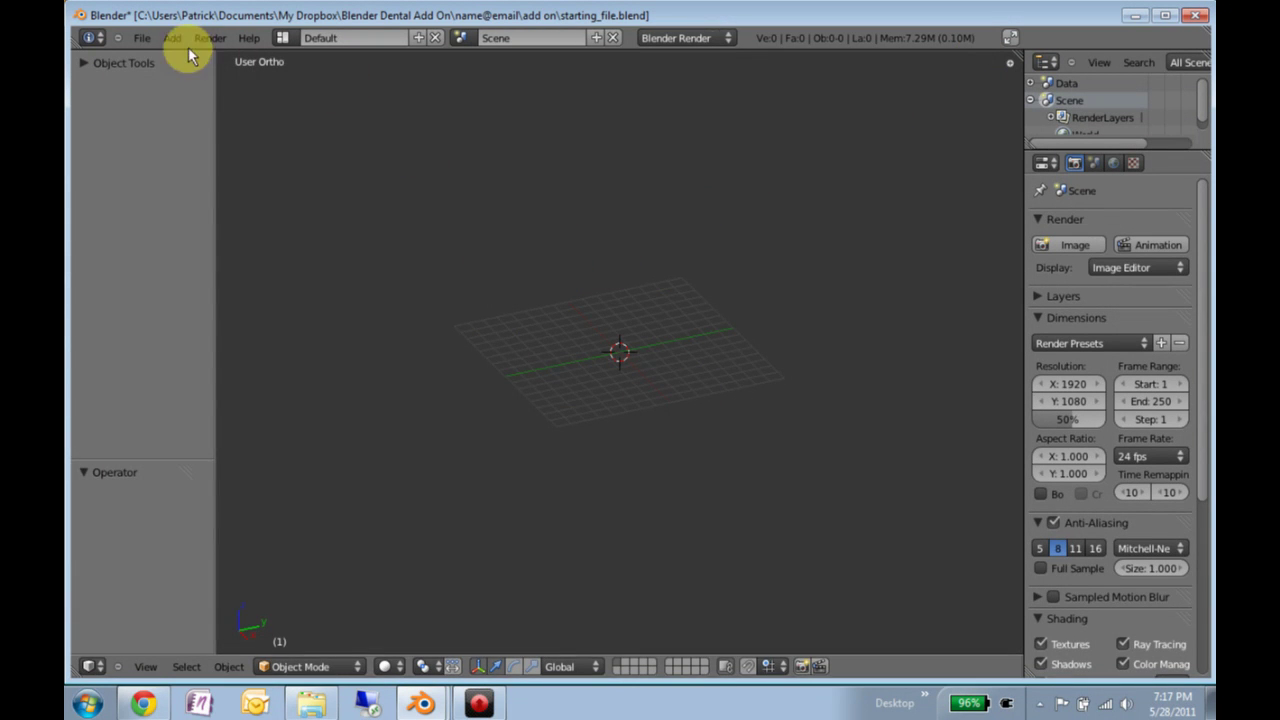
pyautogui.click(143, 38)
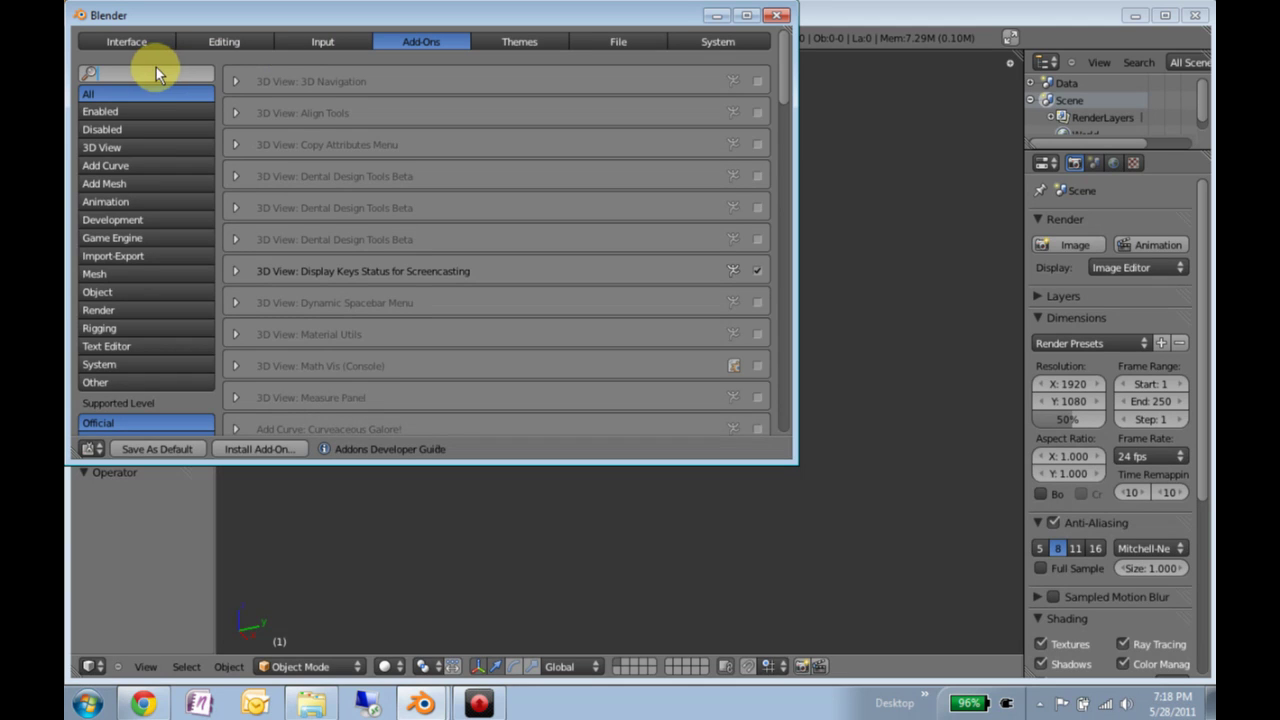
# Enable the Mesh: Relax and Mesh: LoopTools add-ons using the 'rela' and 'loop' searches
pyautogui.write('rela')
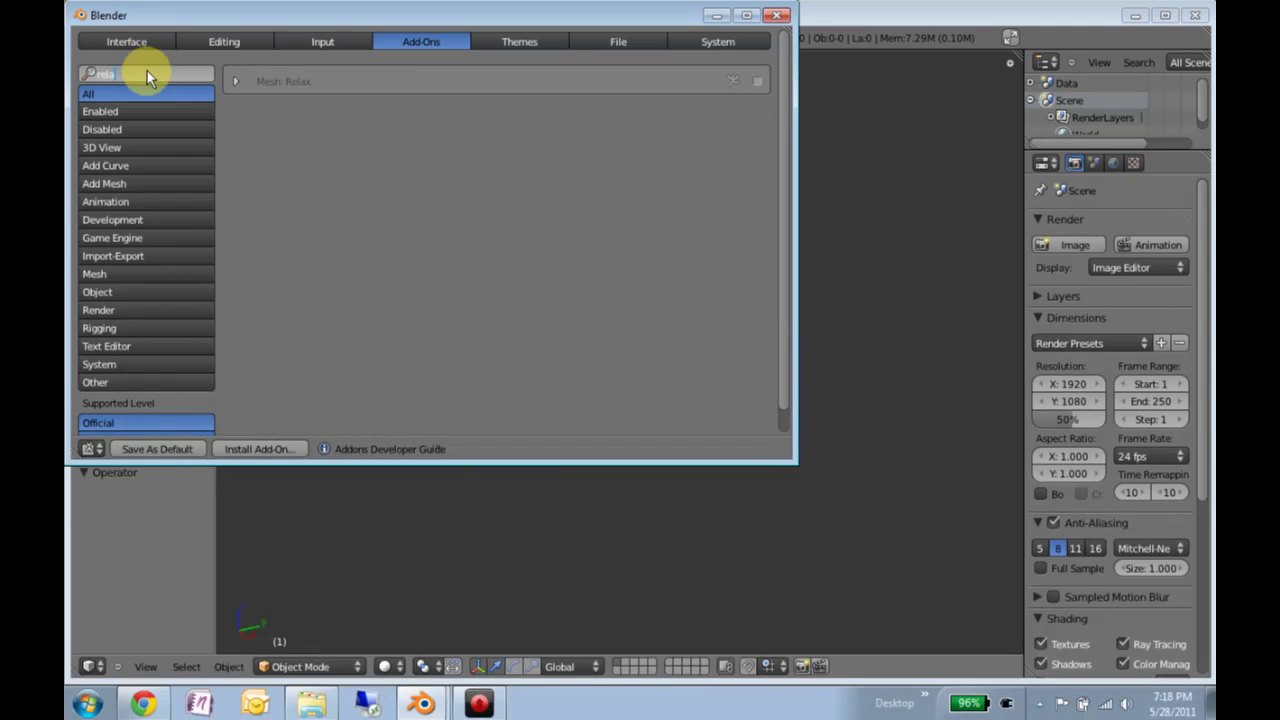
pyautogui.press('Return')
pyautogui.click(757, 81)
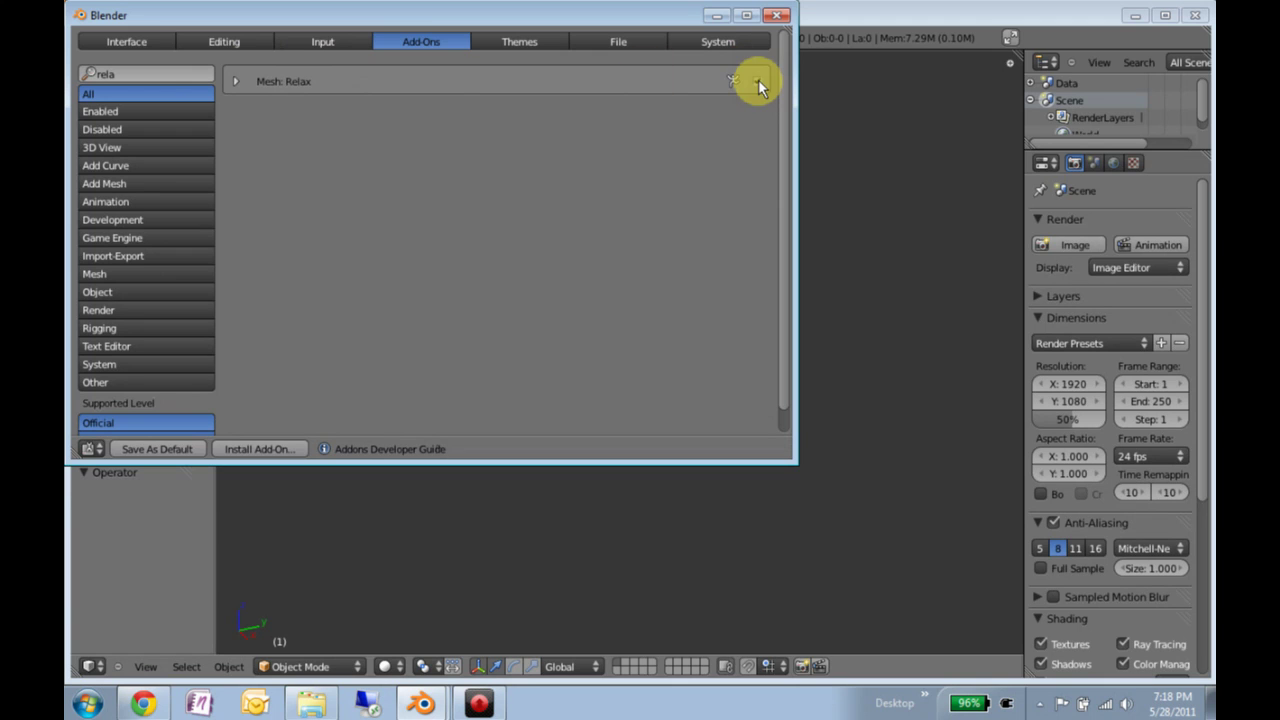
pyautogui.click(150, 73)
pyautogui.write('loop')
pyautogui.press('Return')
pyautogui.click(757, 81)
# Enable a Dental Design Tools Beta add-on and start installing an add-on from file
pyautogui.write('dent')
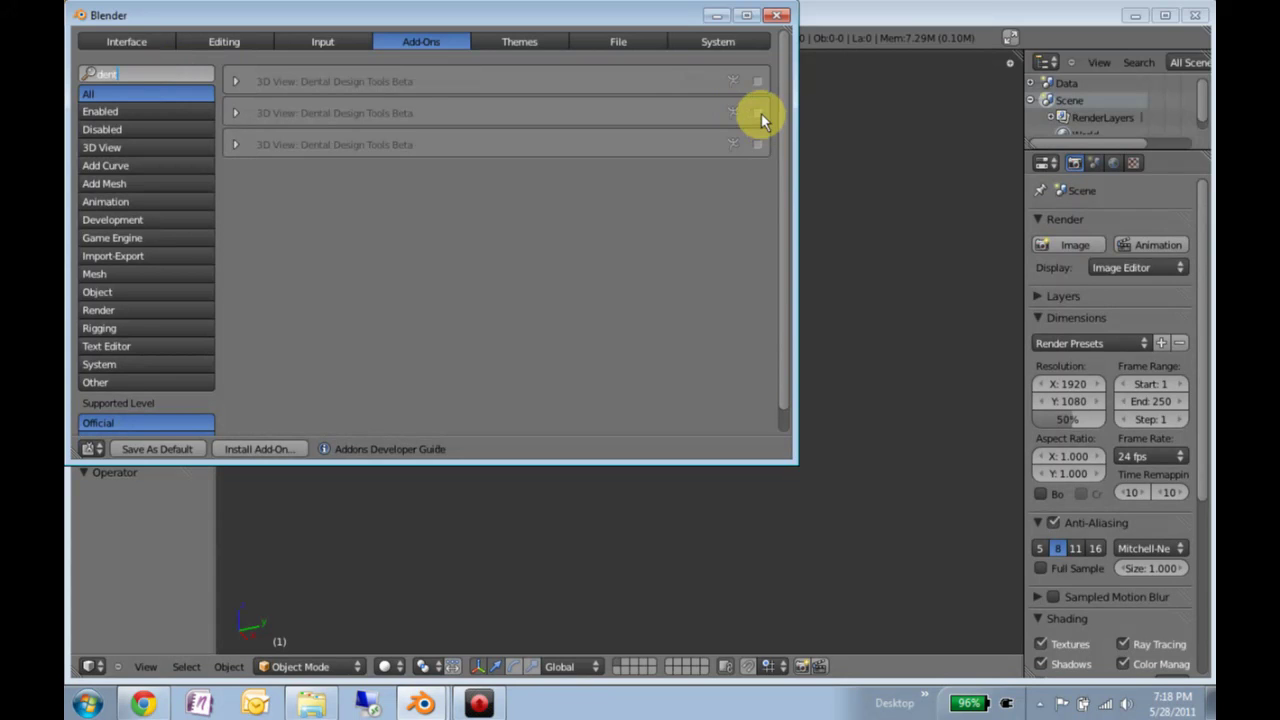
pyautogui.press('Return')
pyautogui.click(757, 113)
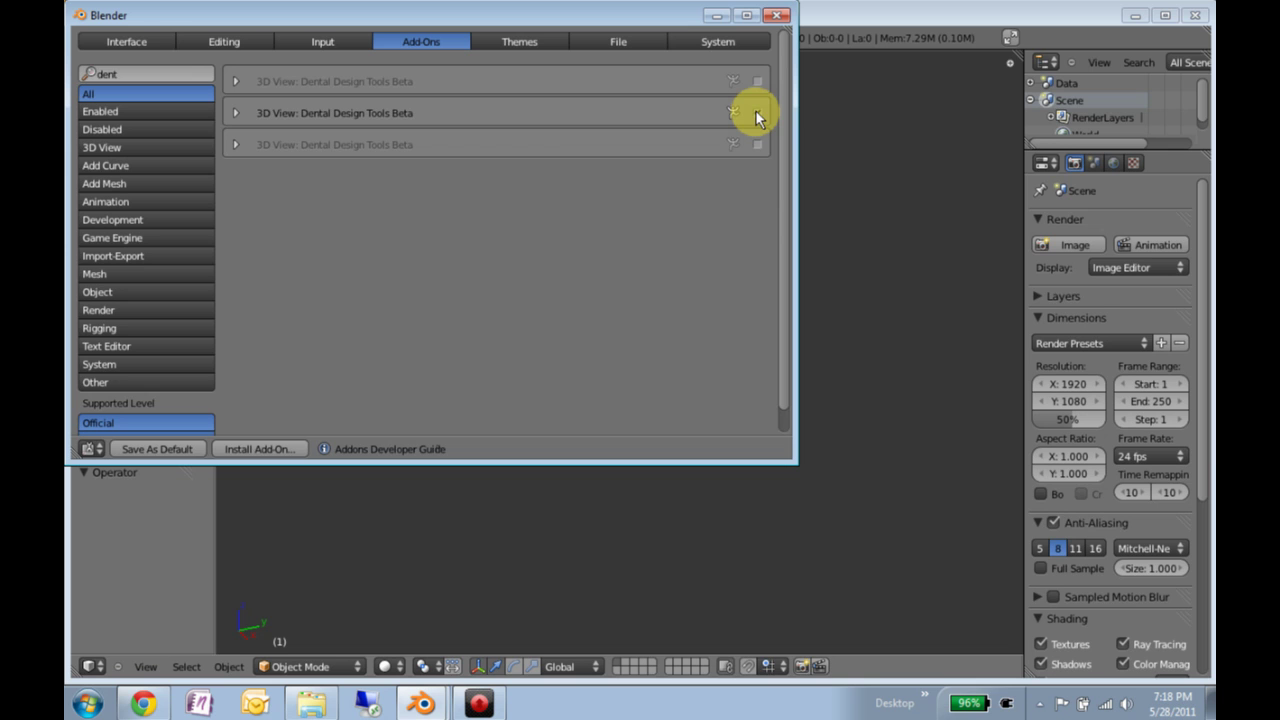
pyautogui.click(270, 446)
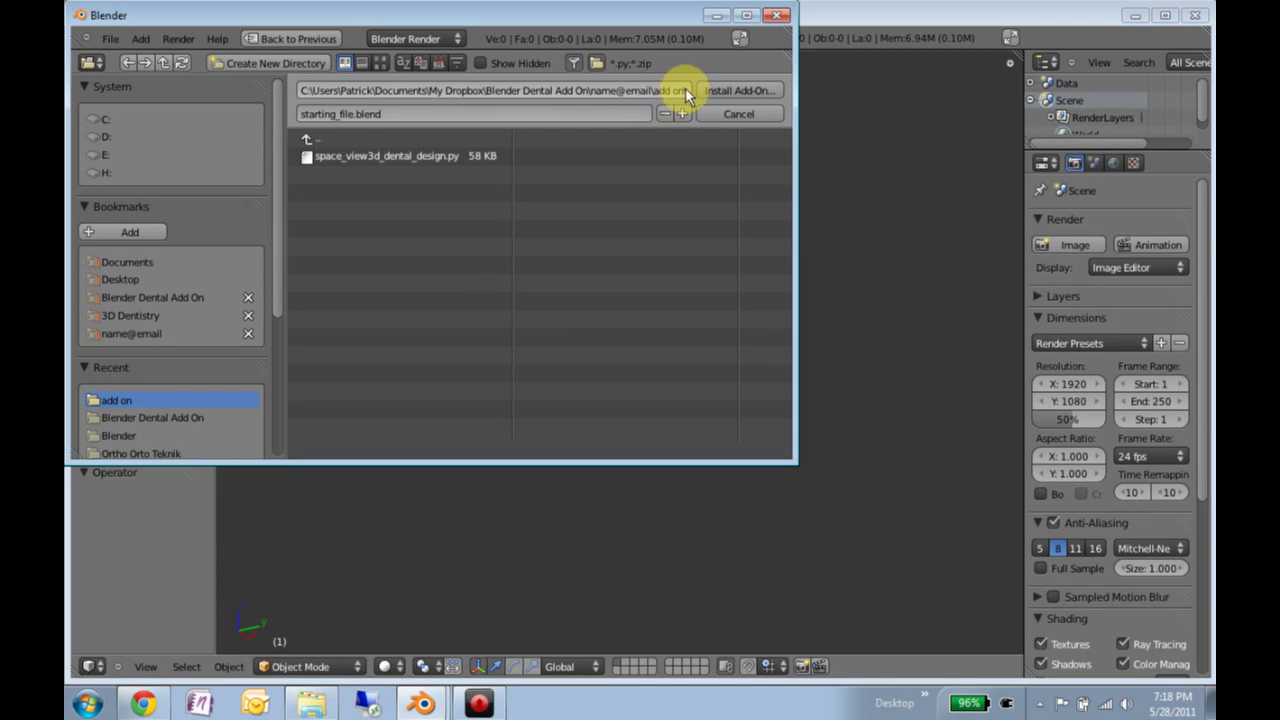
# Install the space_view3d_dental_design.py add-on file from the file browser
pyautogui.click(434, 155)
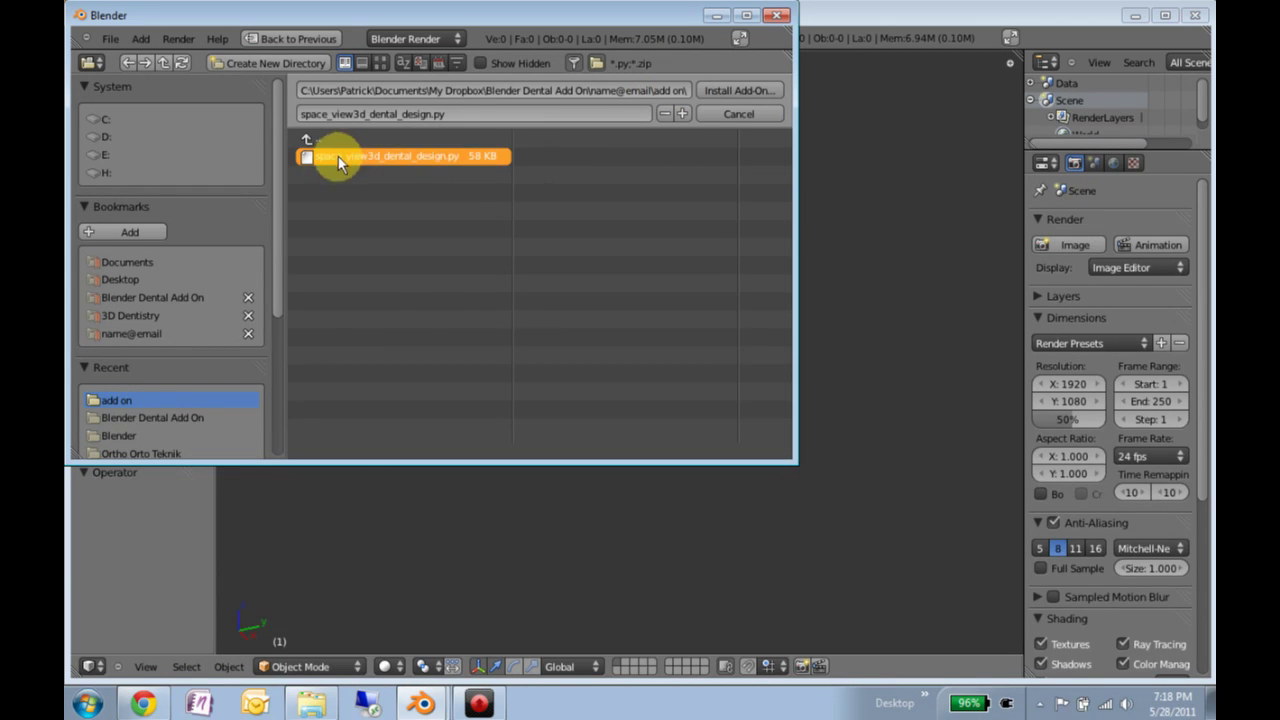
pyautogui.click(719, 87)
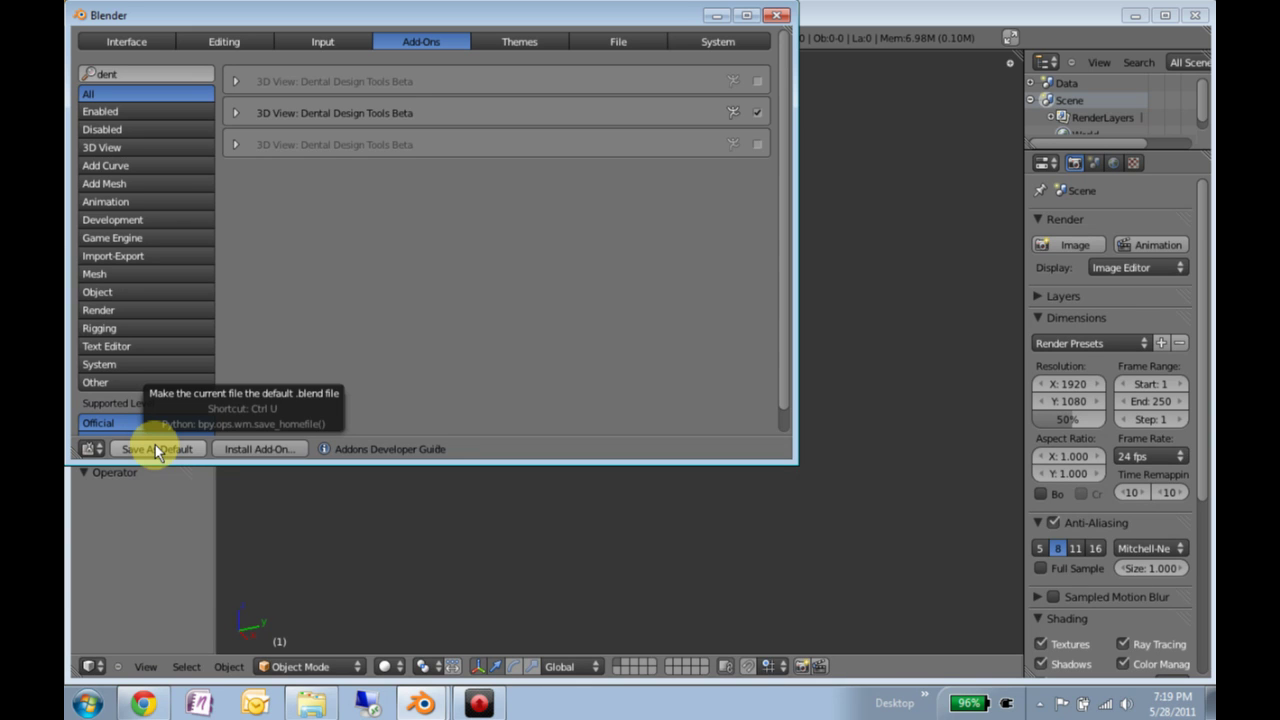
# Close User Preferences and open starting_file.blend
pyautogui.click(777, 16)
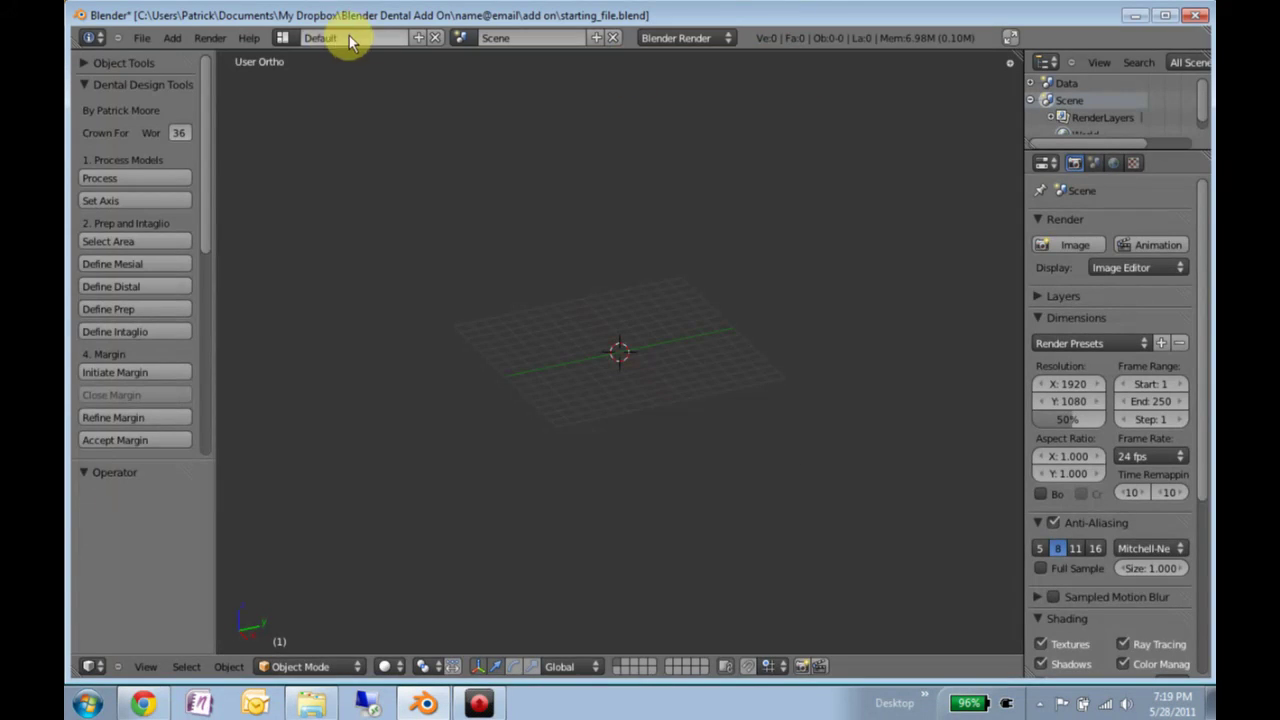
pyautogui.click(142, 38)
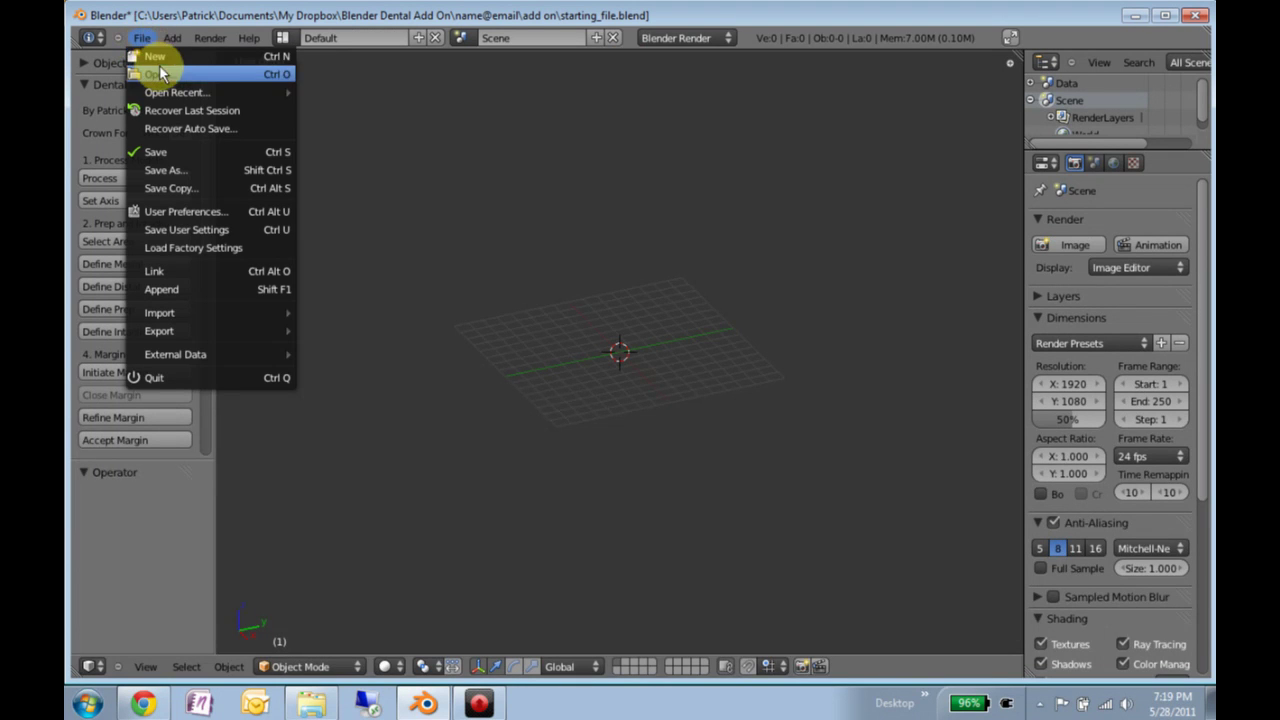
pyautogui.click(158, 74)
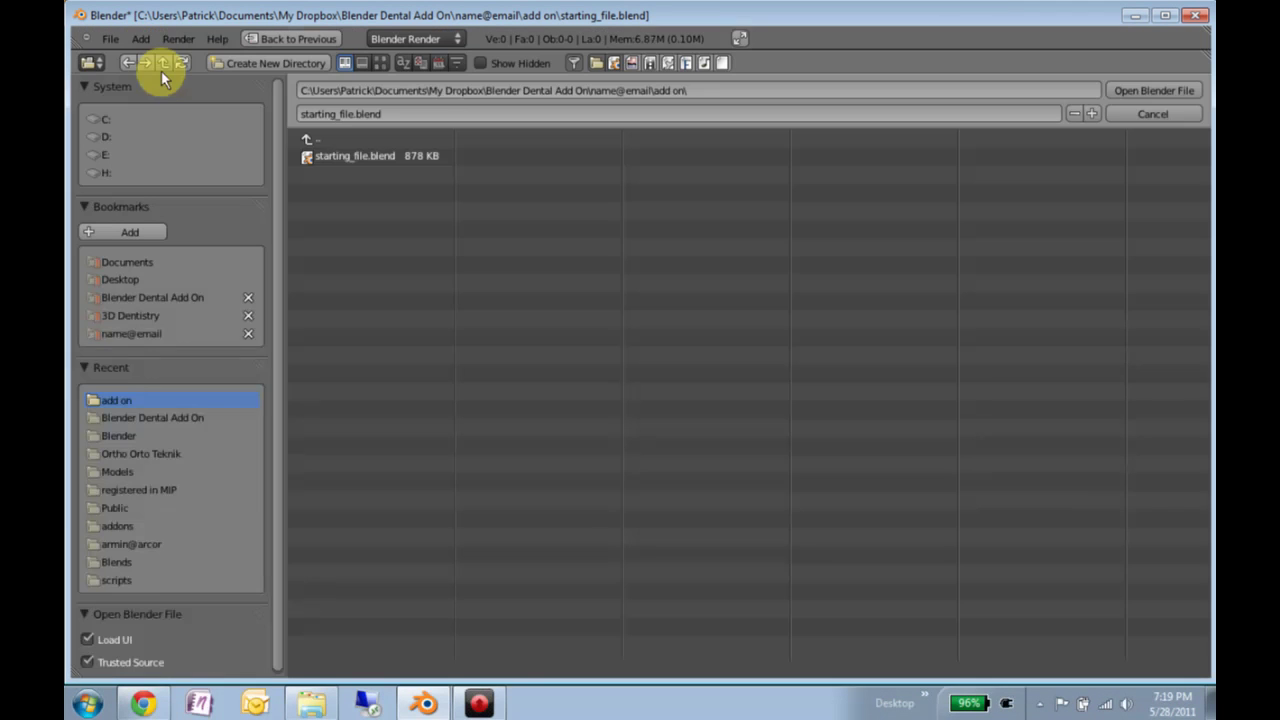
pyautogui.doubleClick(377, 158)
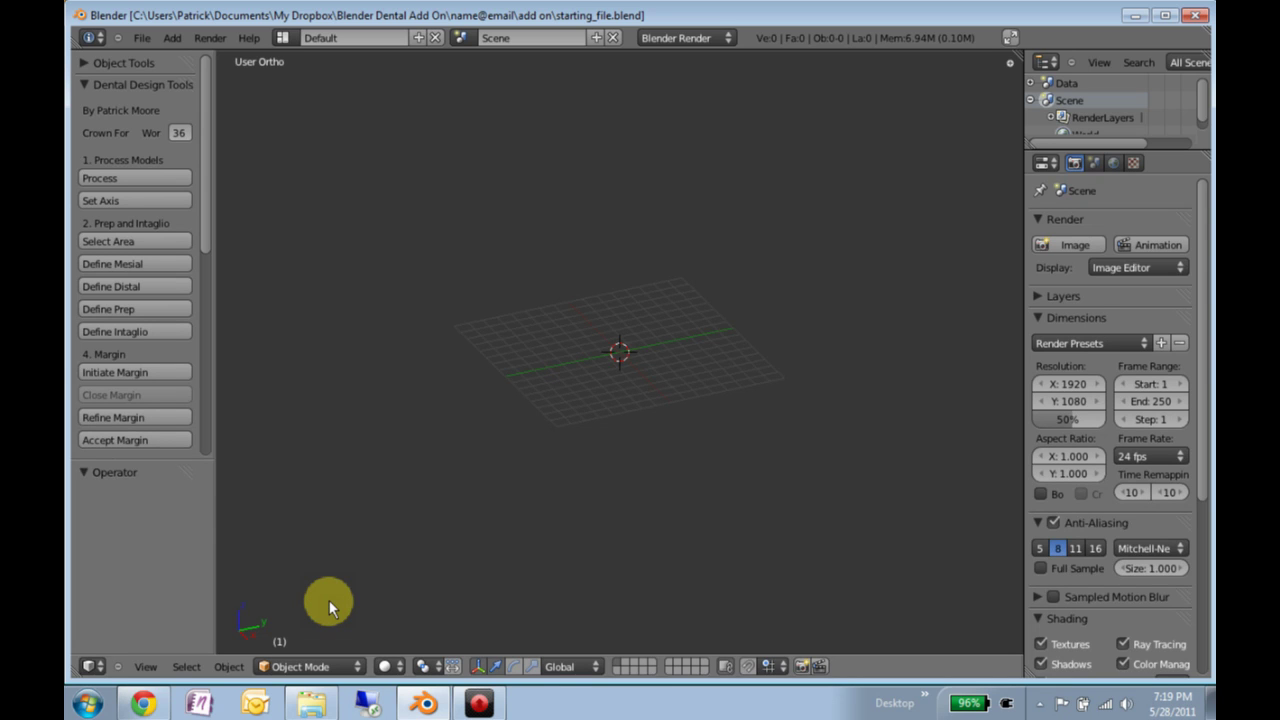
# Load factory settings, then reload the start-up scene with File > New
pyautogui.click(140, 38)
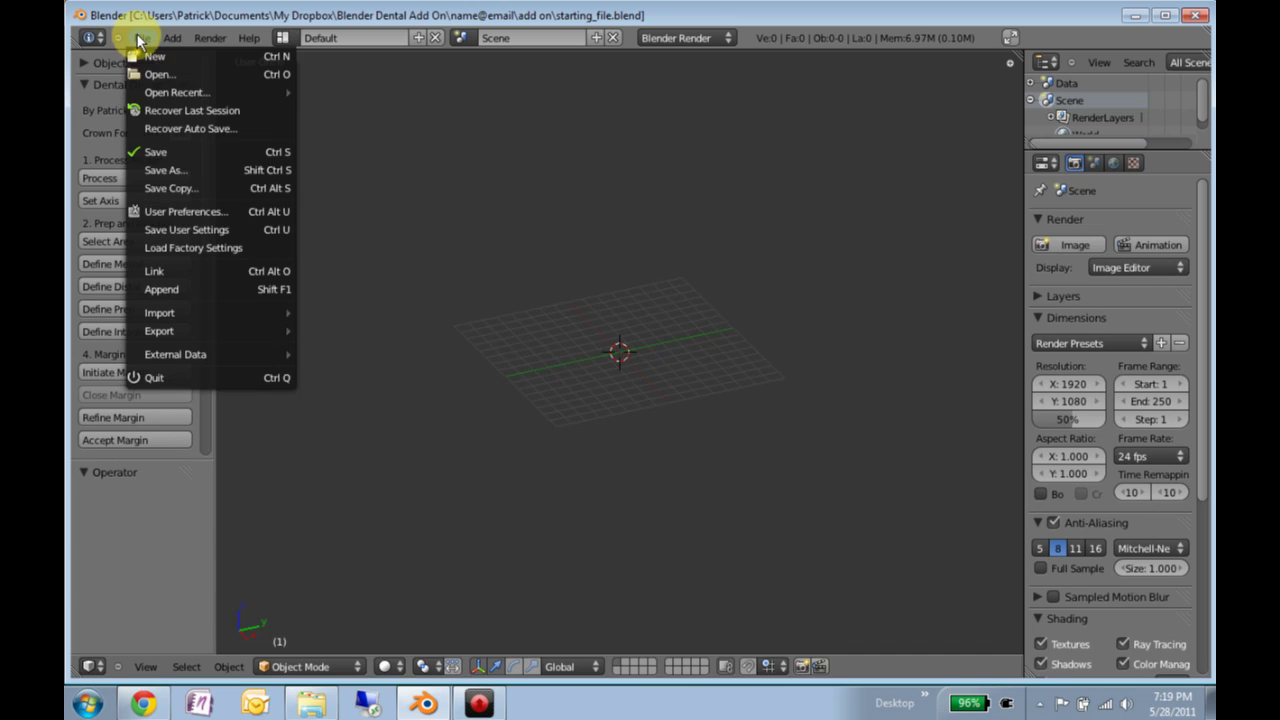
pyautogui.click(183, 247)
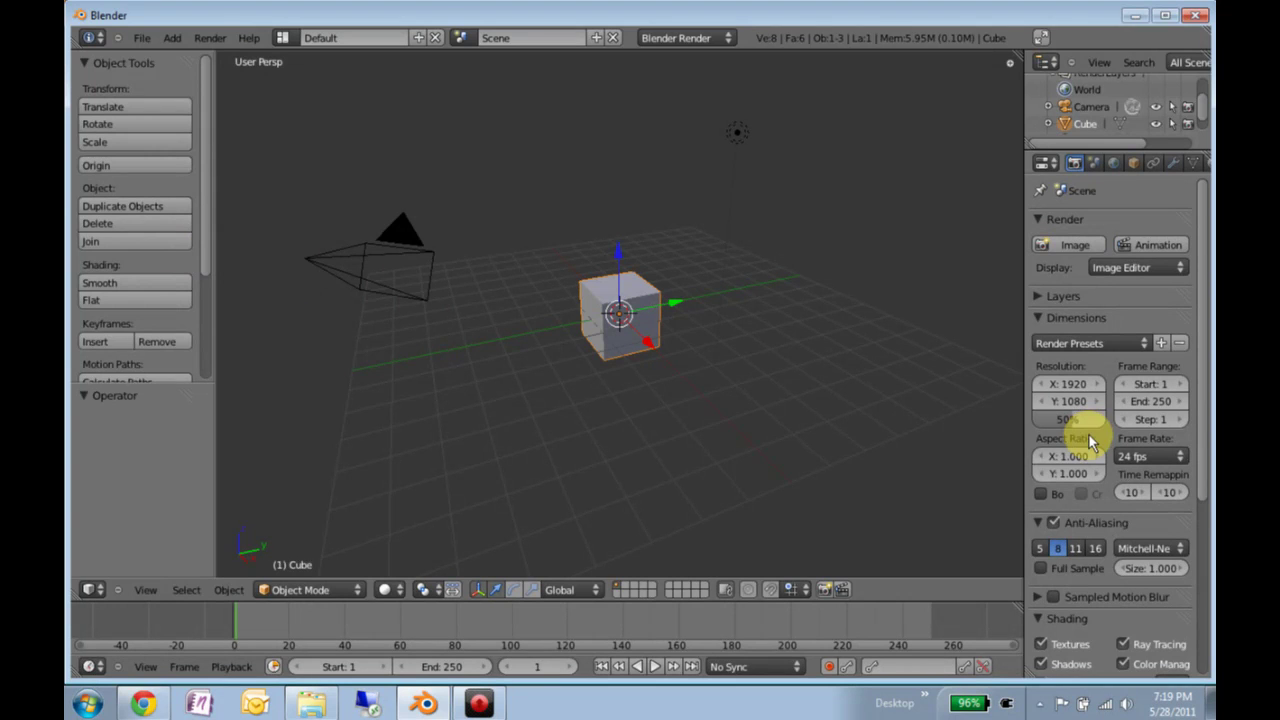
pyautogui.click(138, 40)
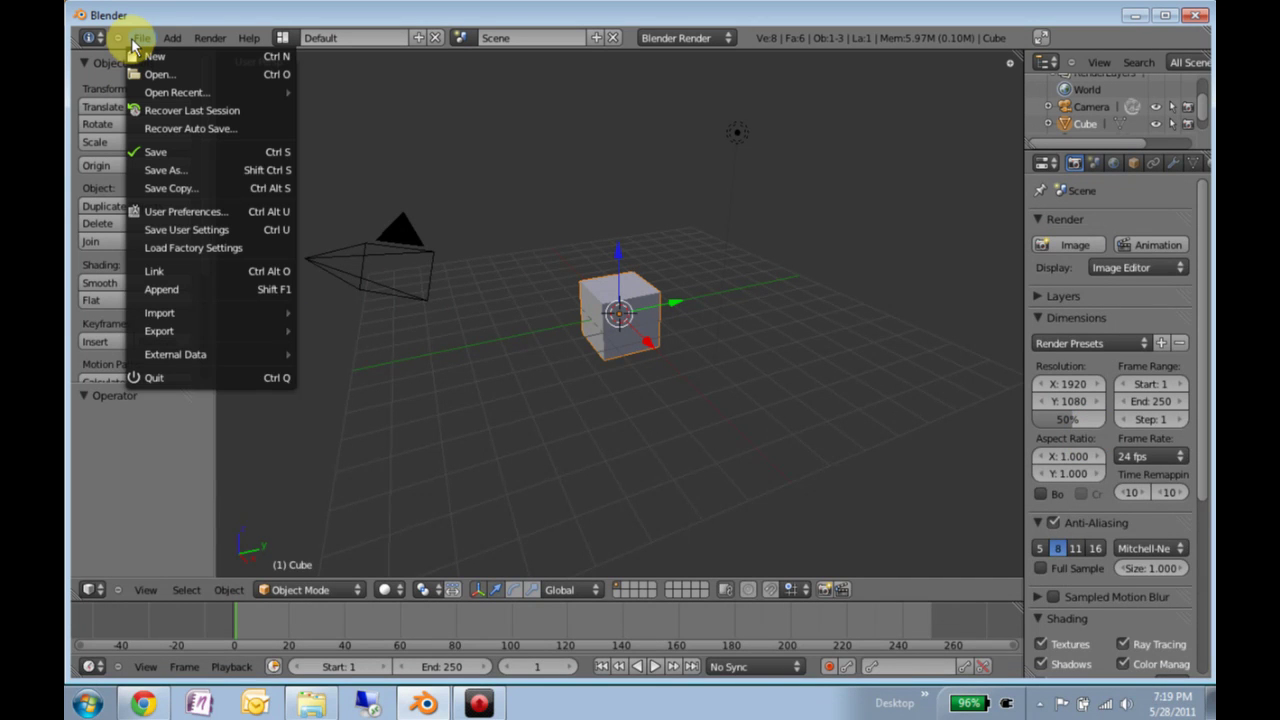
pyautogui.click(152, 57)
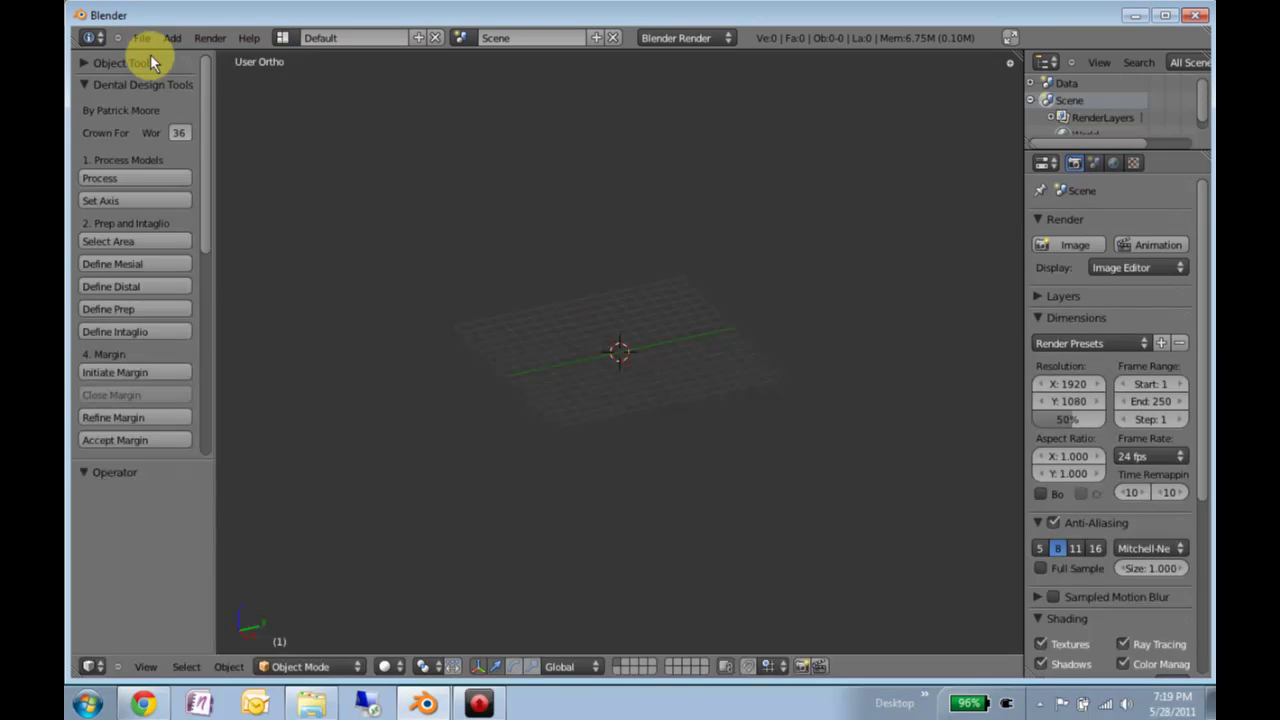